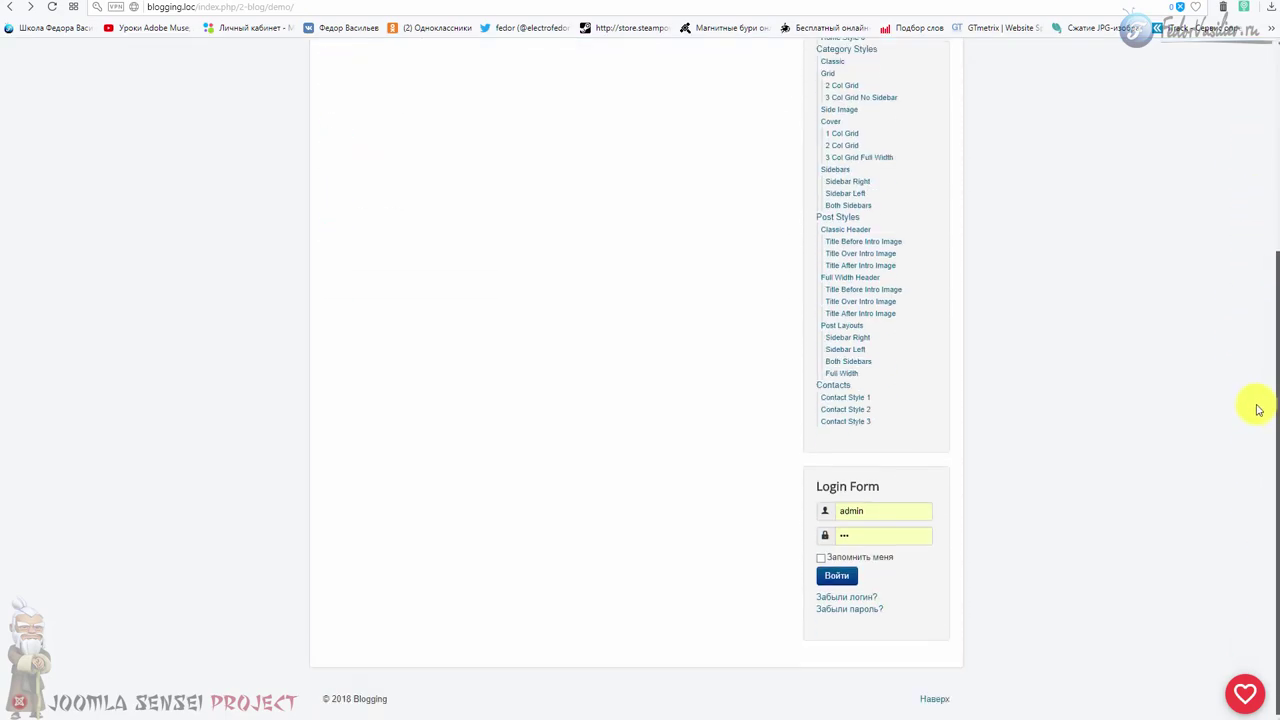
Try out the floating heart button on the demo page by expanding and collapsing its menu items
scroll(1229, 368, "up", 3)
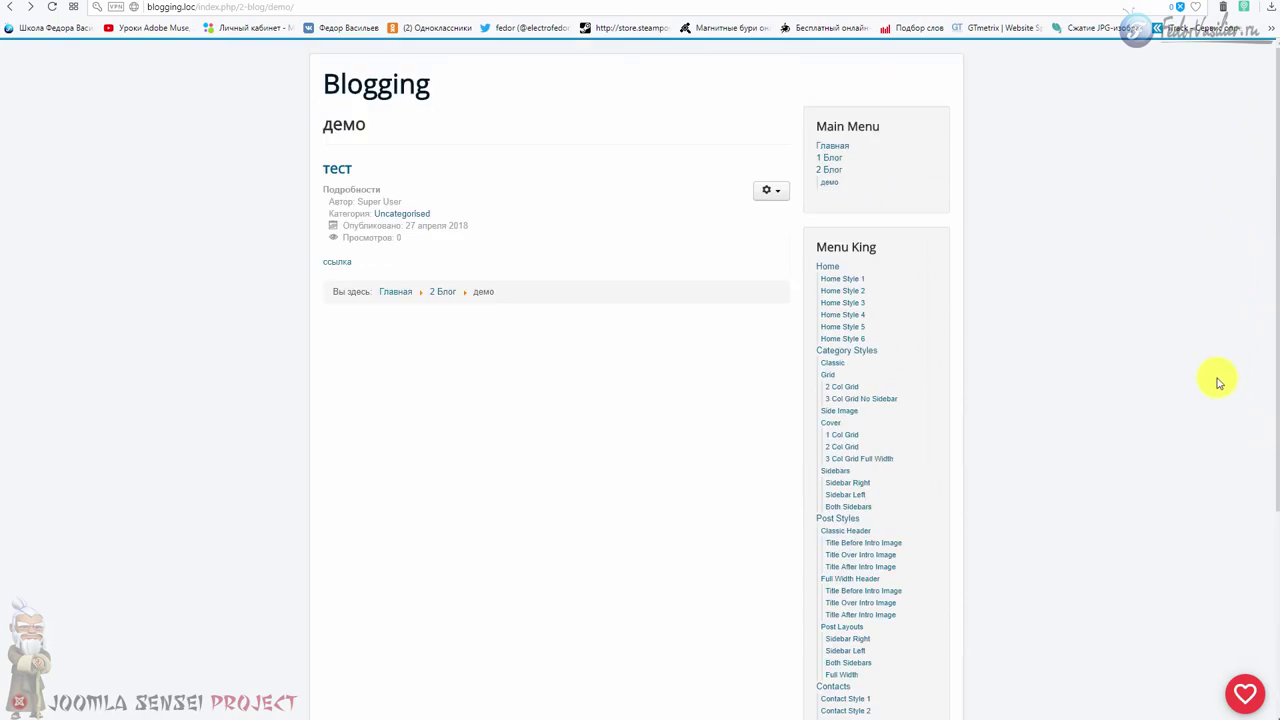
left_click(1242, 698)
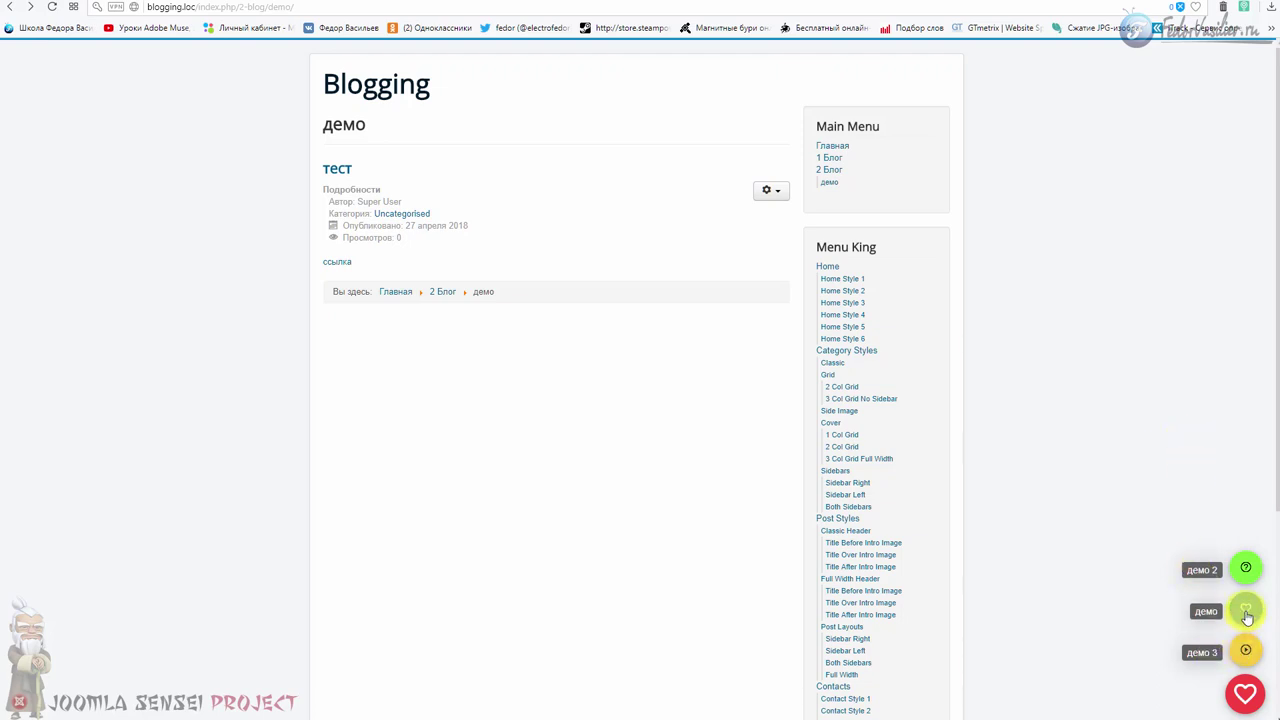
left_click(1245, 694)
left_click(1246, 695)
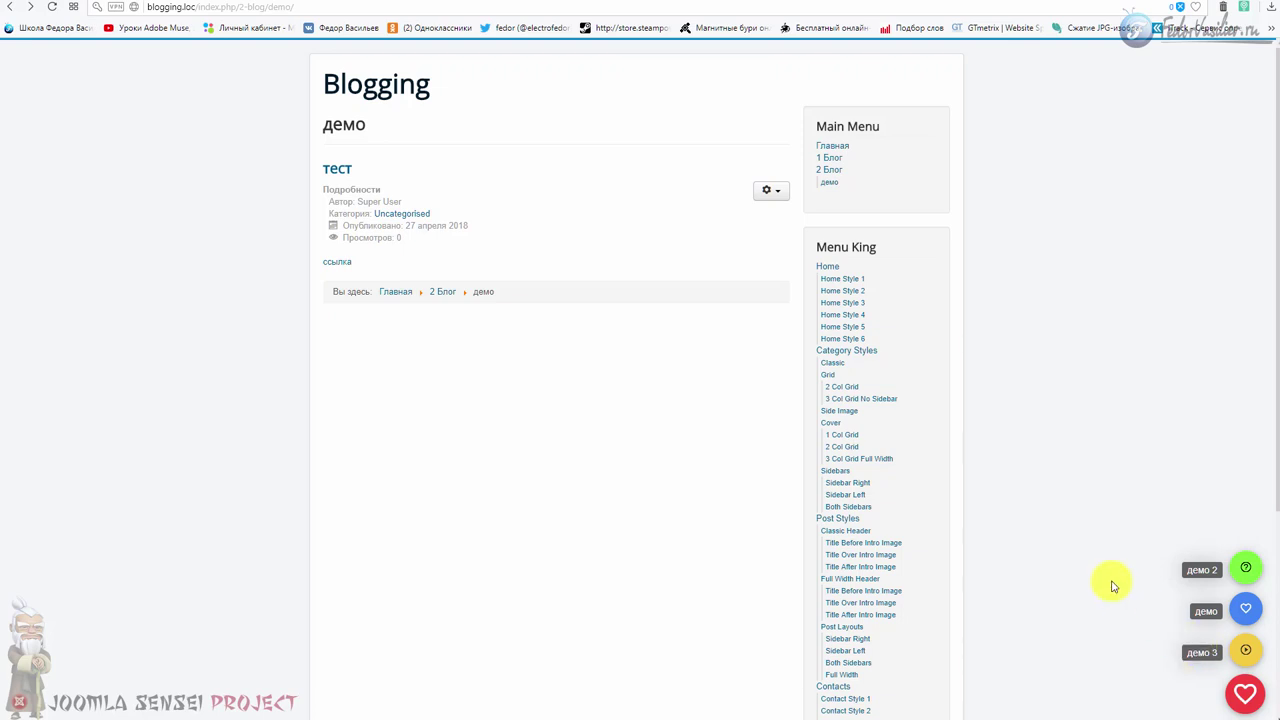
left_click(1245, 694)
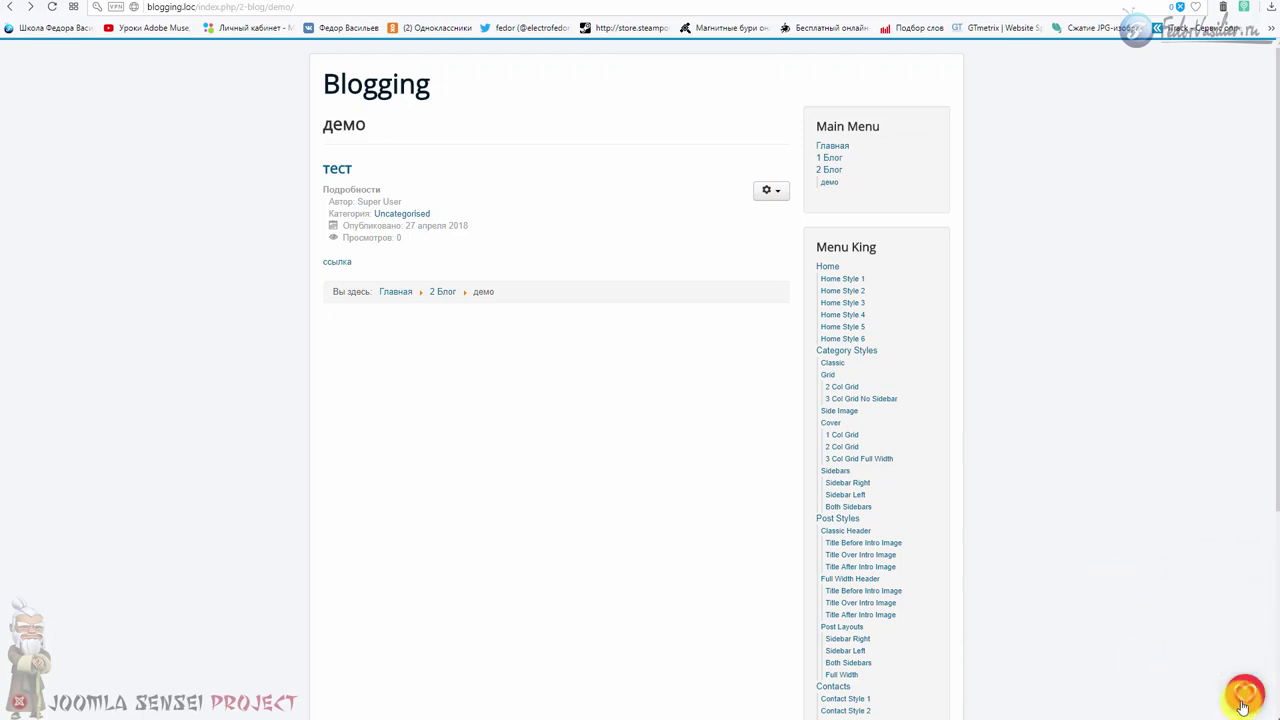
left_click(1245, 694)
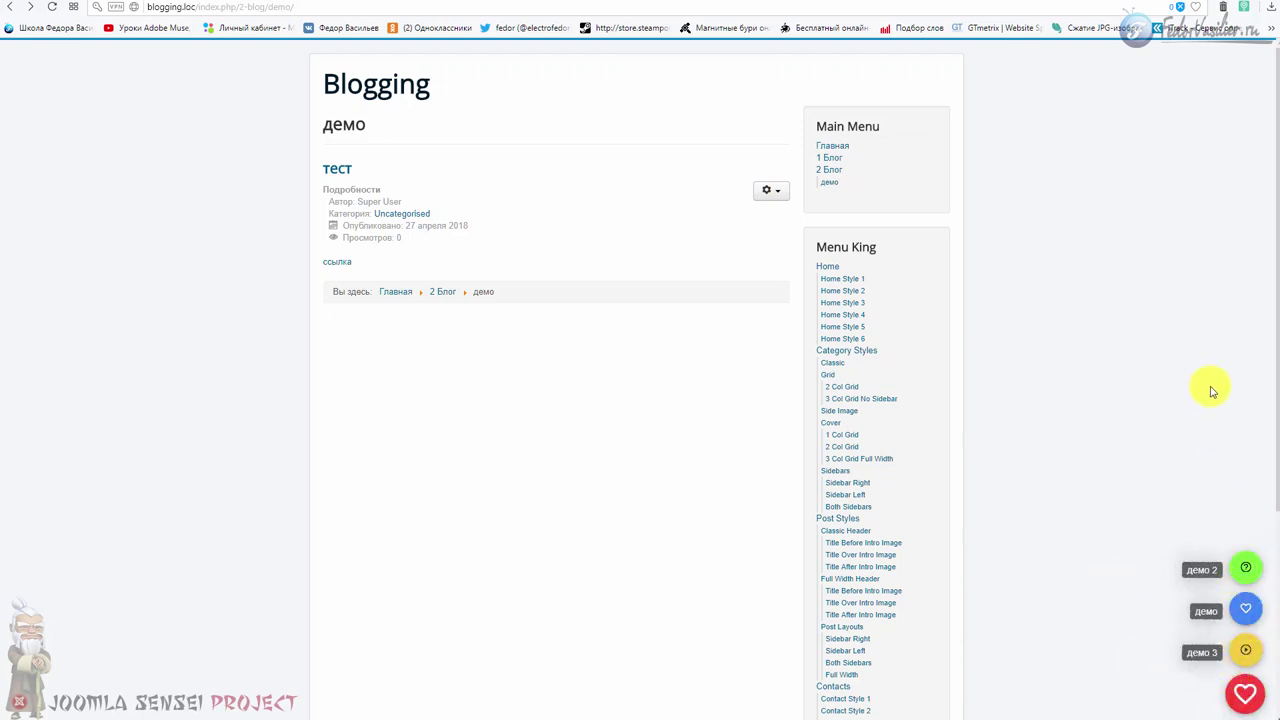
Inspect the demo page in a mobile-width preview and check how the floating button menu behaves there
right_click(1233, 613)
left_click(1060, 602)
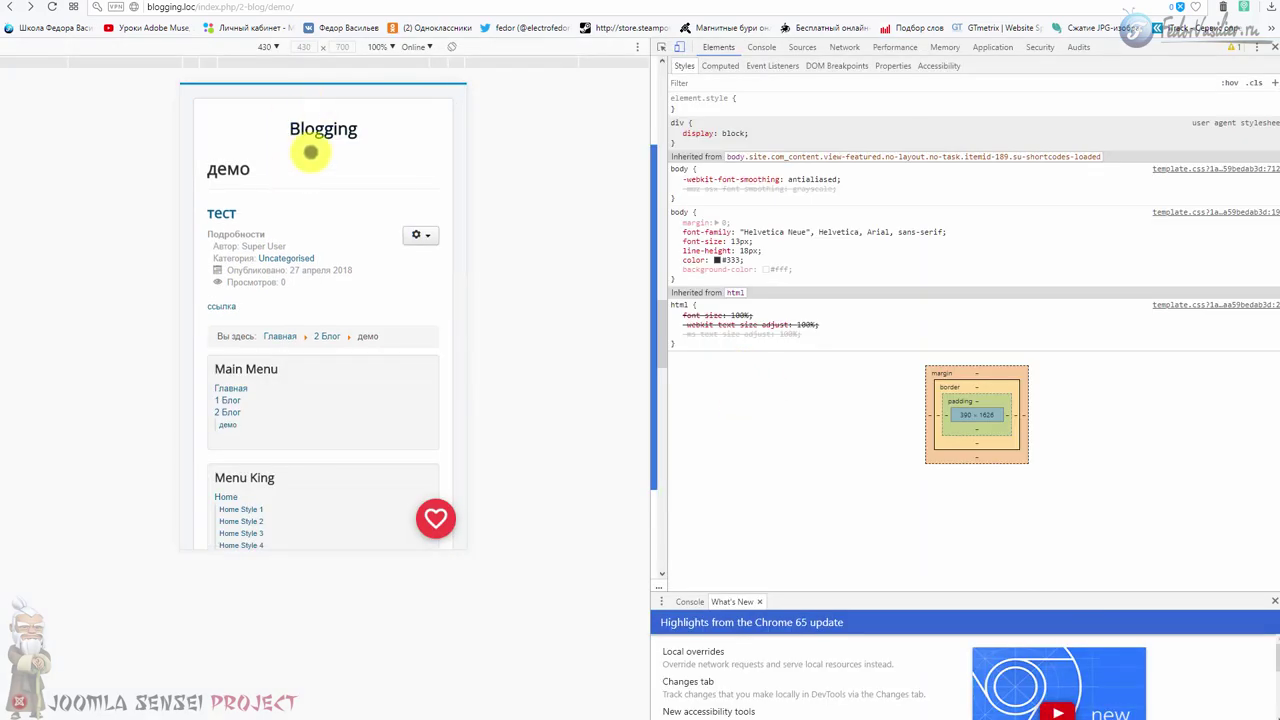
scroll(320, 226, "down", 10)
scroll(322, 350, "down", 2)
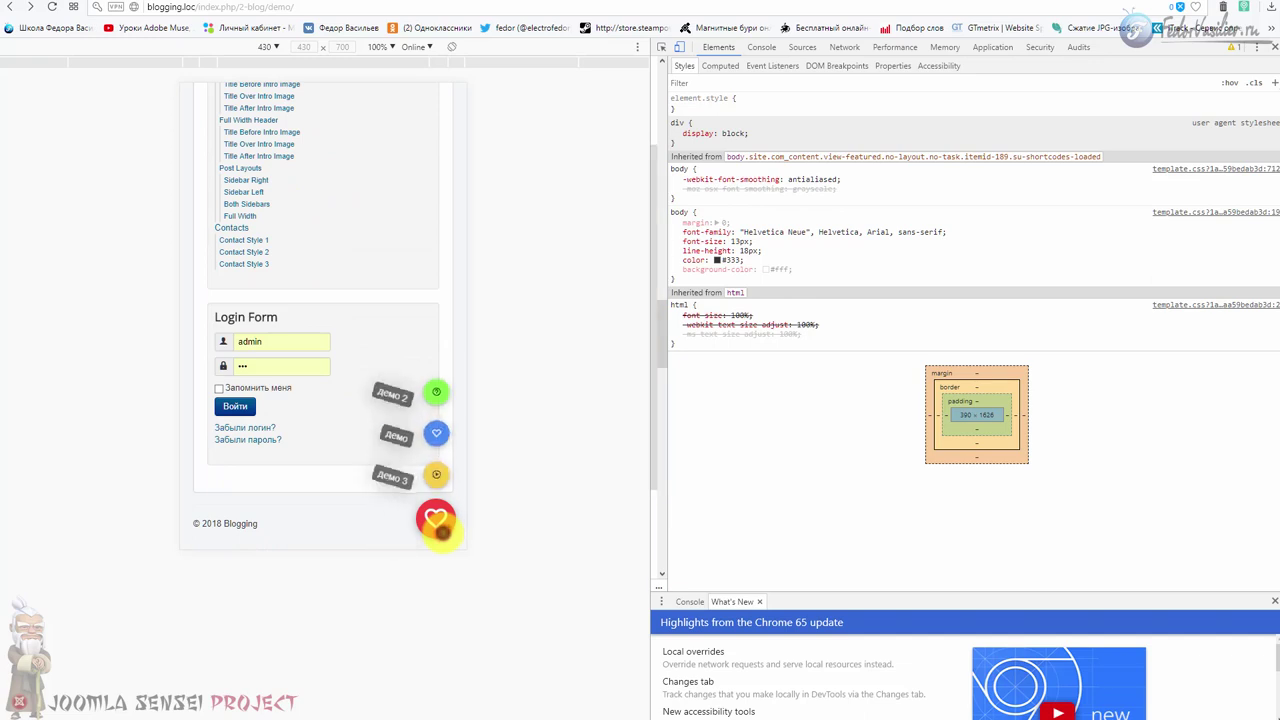
scroll(366, 369, "up", 5)
key("F12")
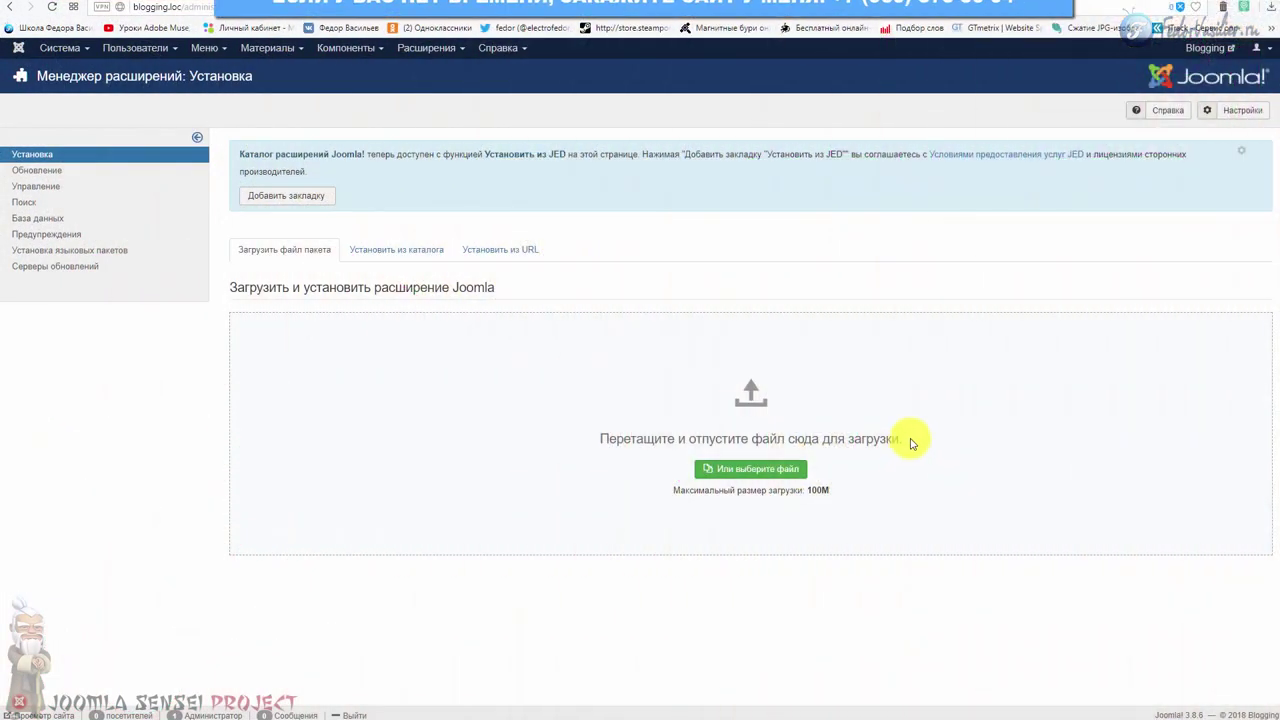
left_click(420, 49)
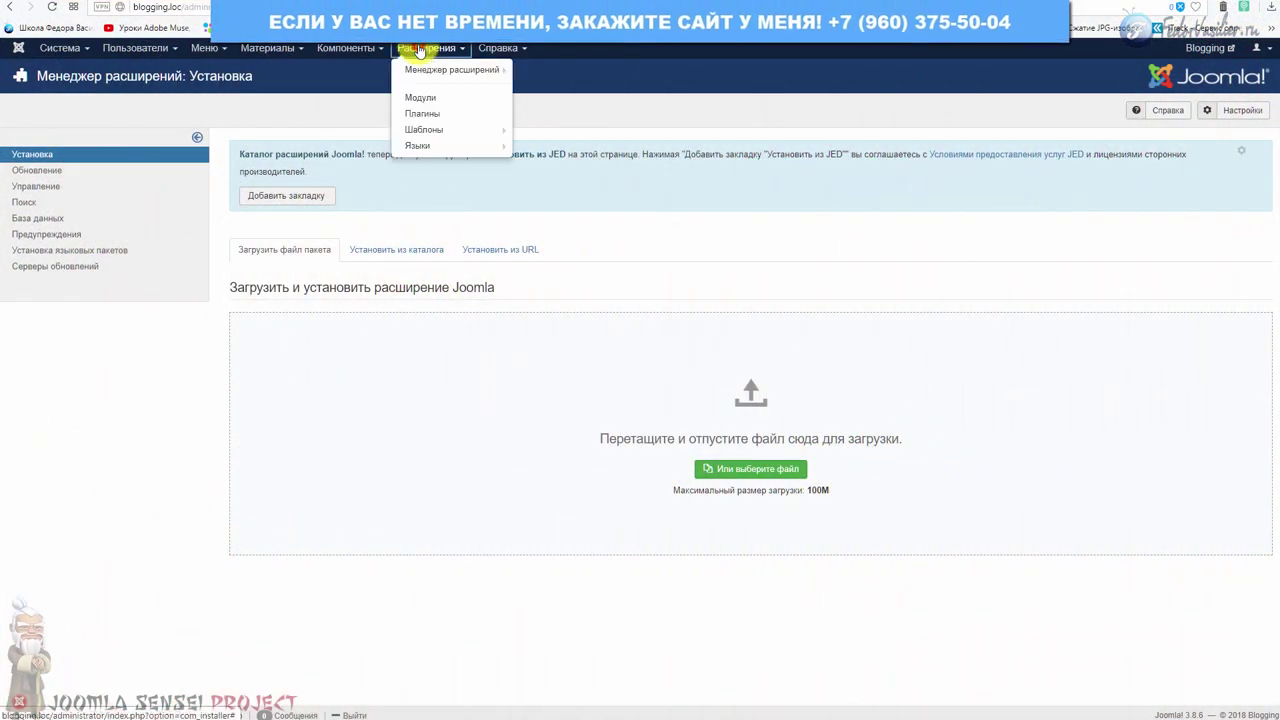
mouse_move(435, 71)
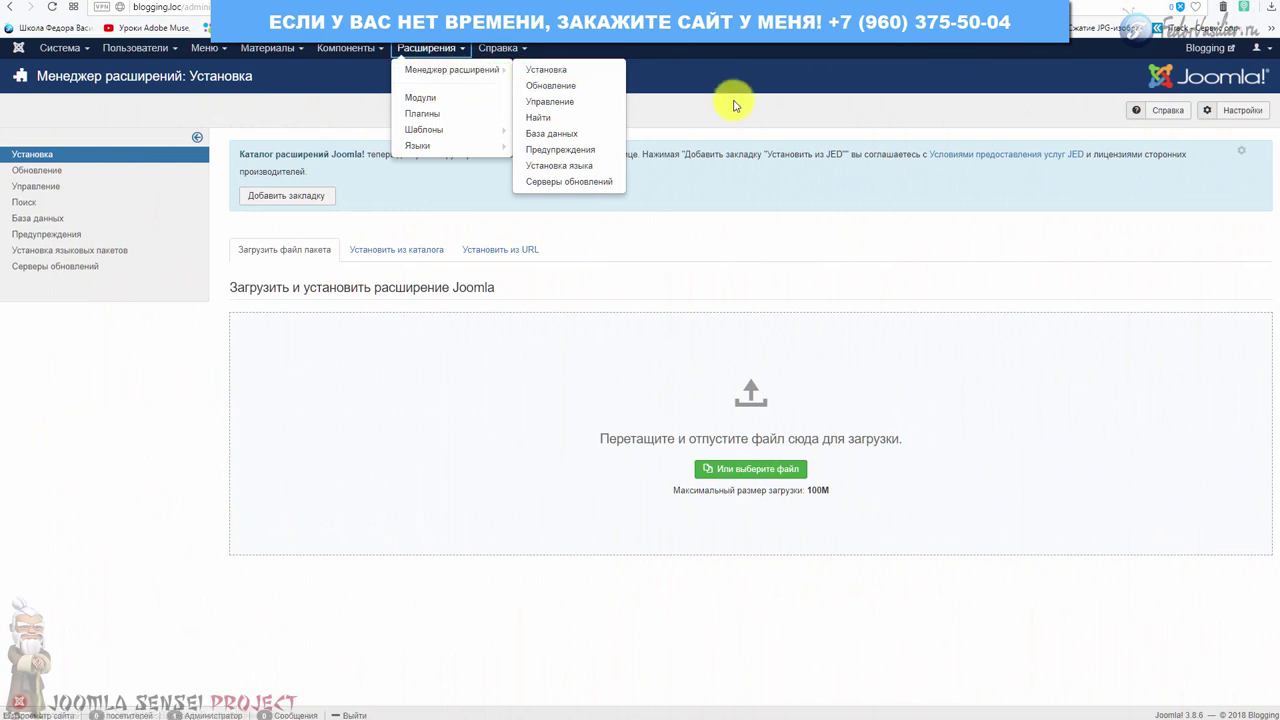
left_click(733, 103)
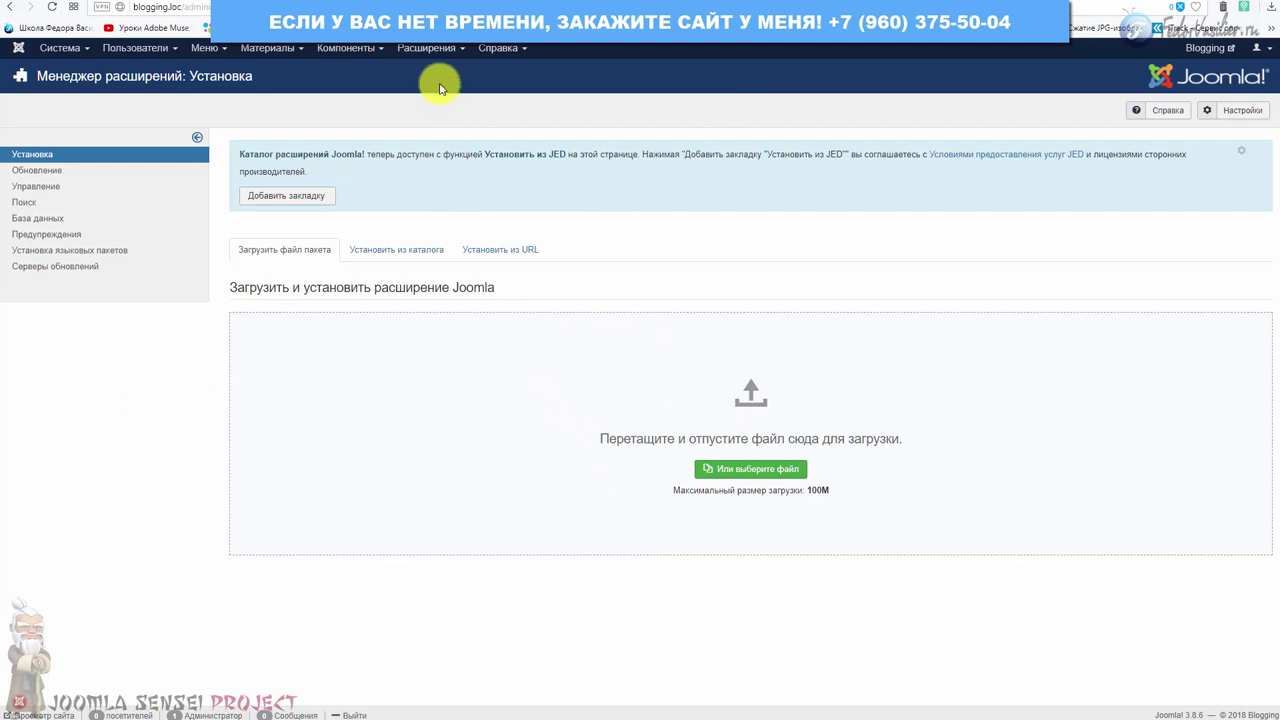
Publish the Floating Buttons module from the site's module list
left_click(442, 52)
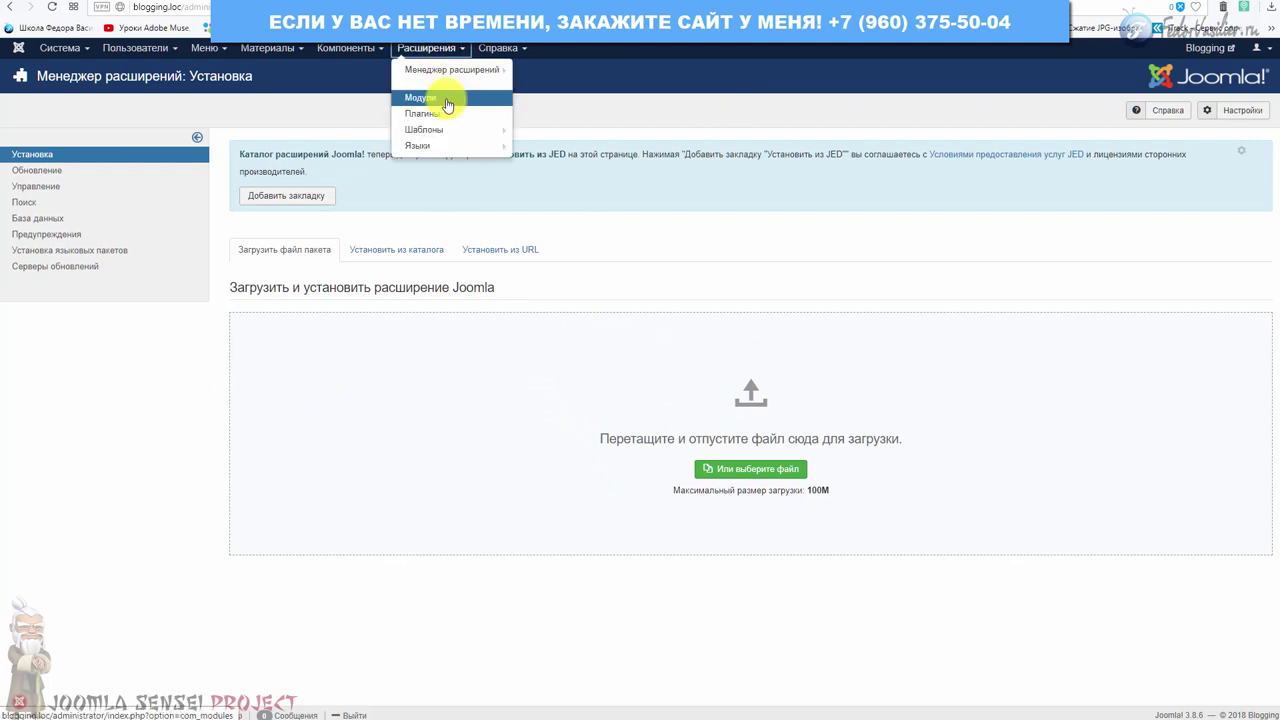
left_click(436, 98)
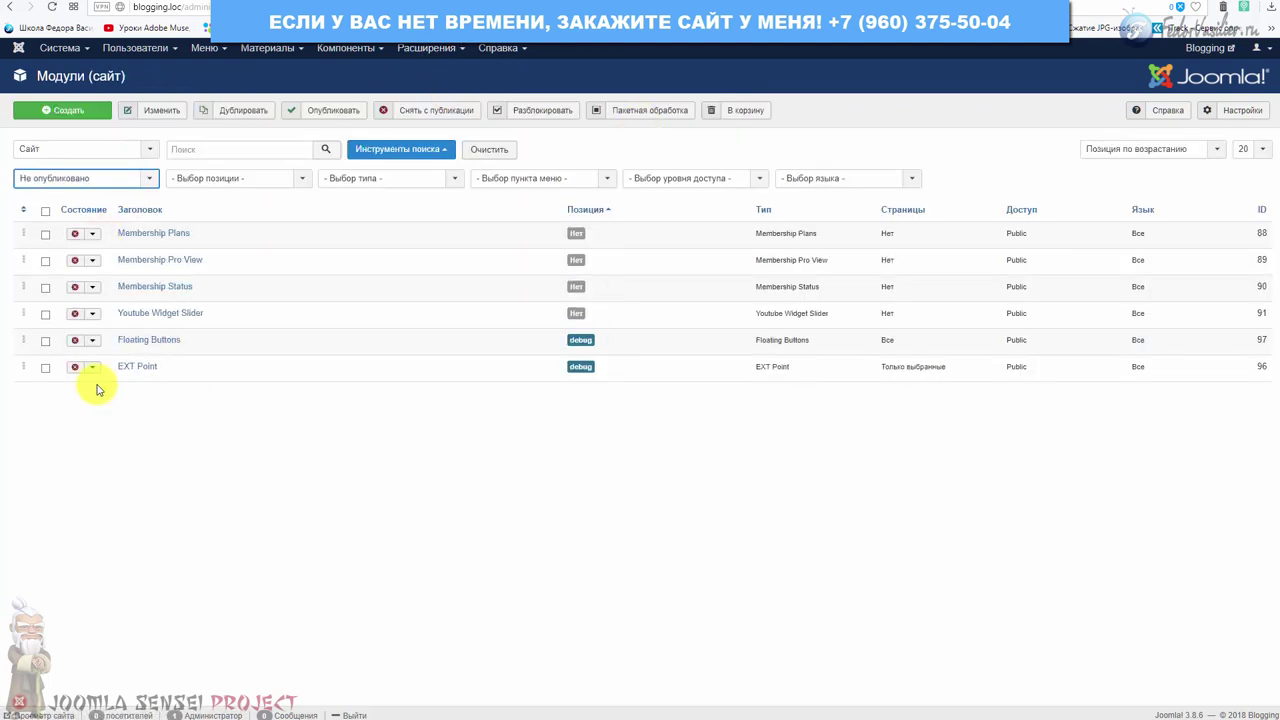
left_click_drag(118, 340, 177, 340)
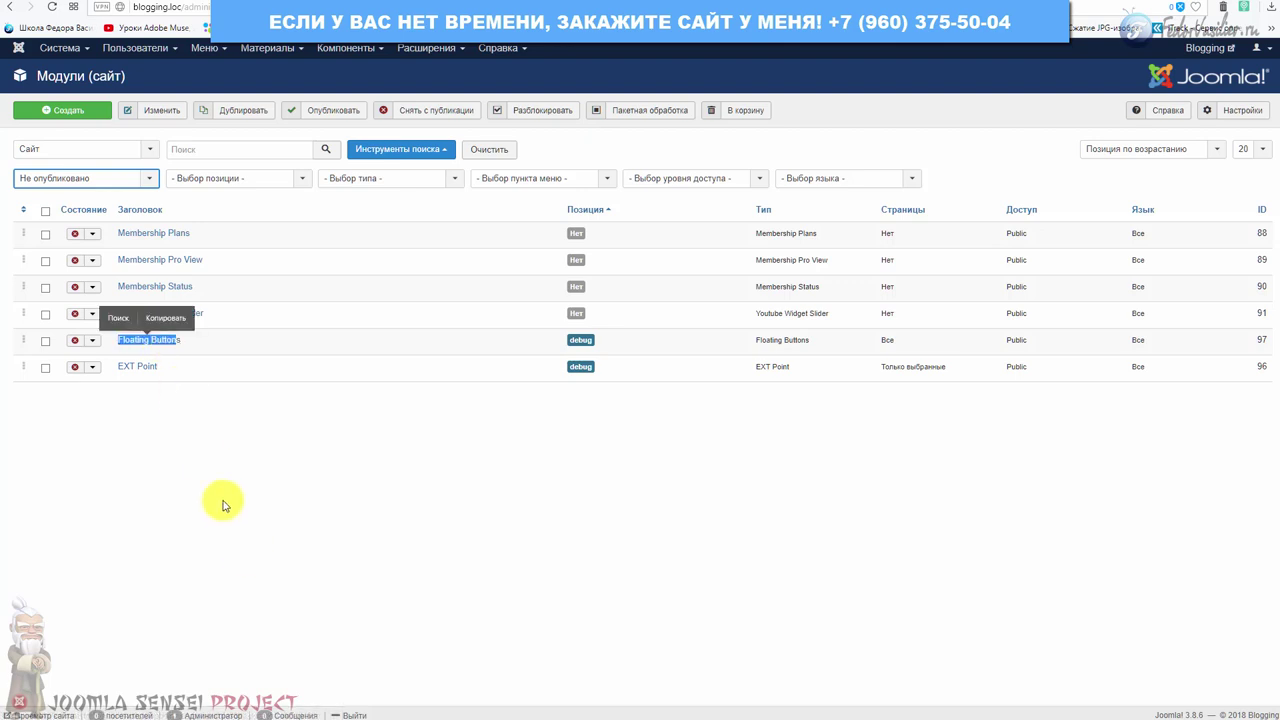
left_click(74, 340)
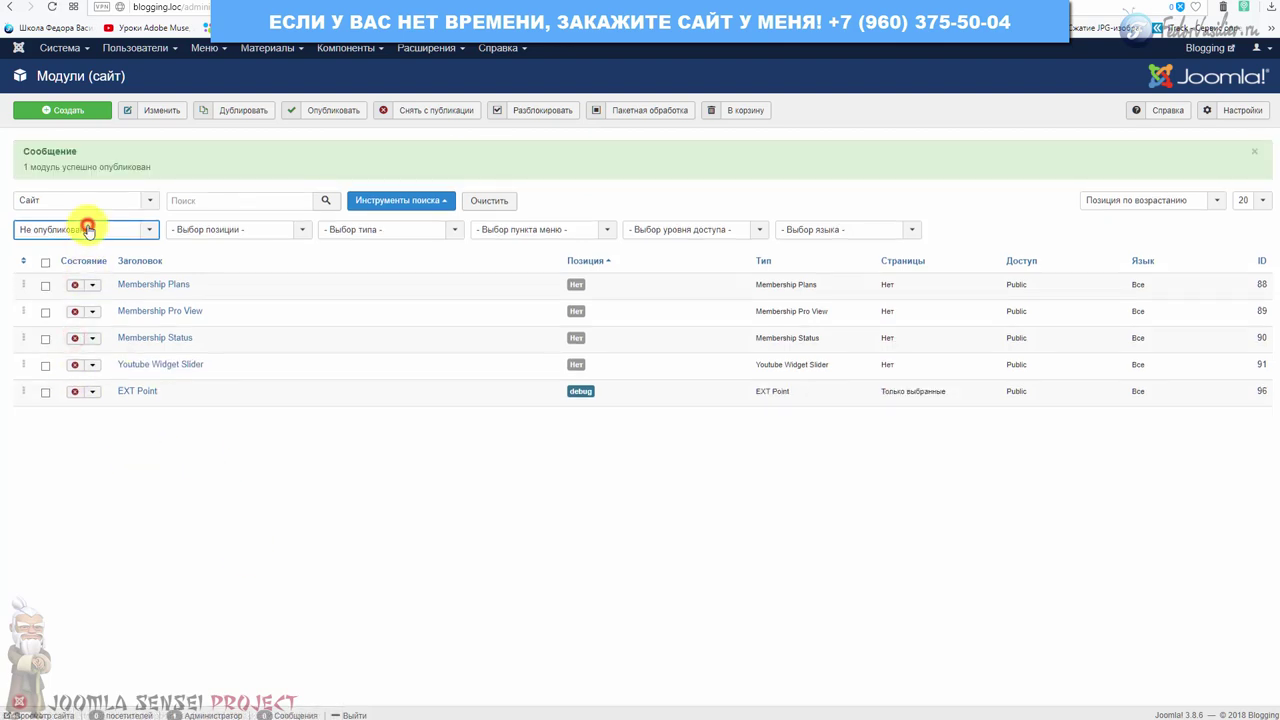
Clear the unpublished status filter in the module list and open the Floating Buttons module for editing
left_click(86, 240)
left_click(84, 249)
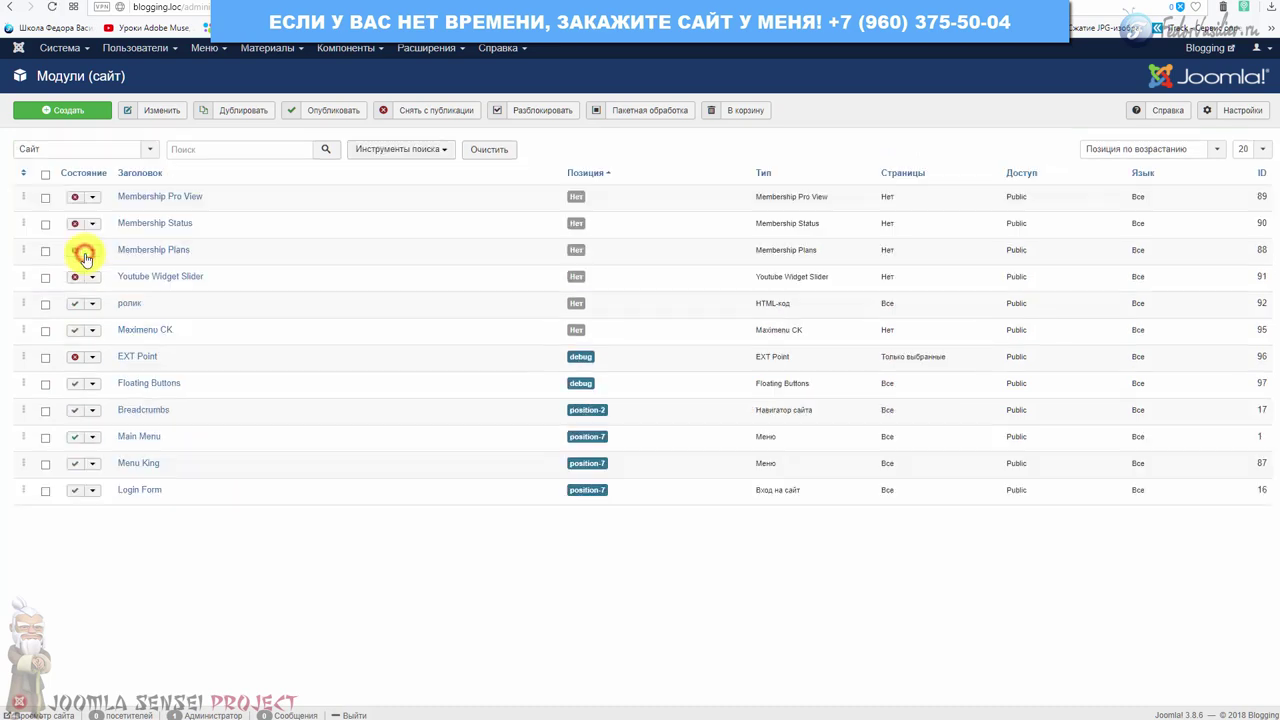
left_click(158, 385)
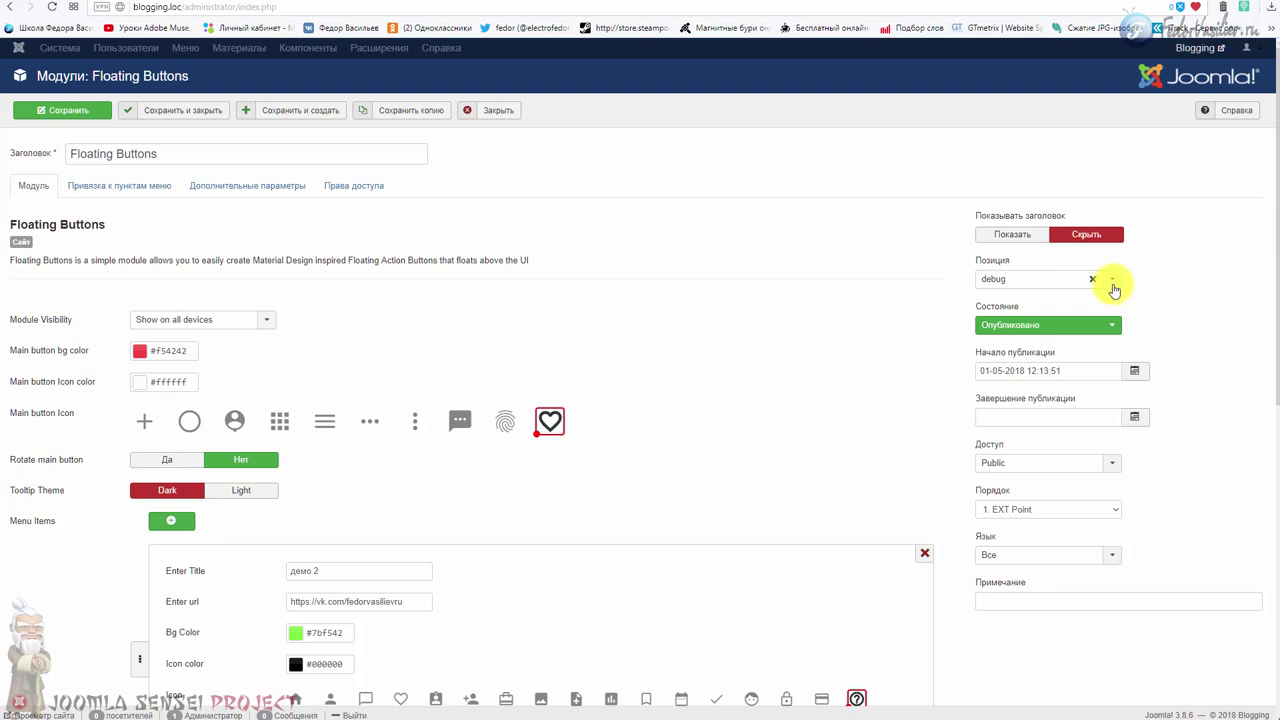
Review the module's menu assignment options and return to its main settings
left_click(121, 187)
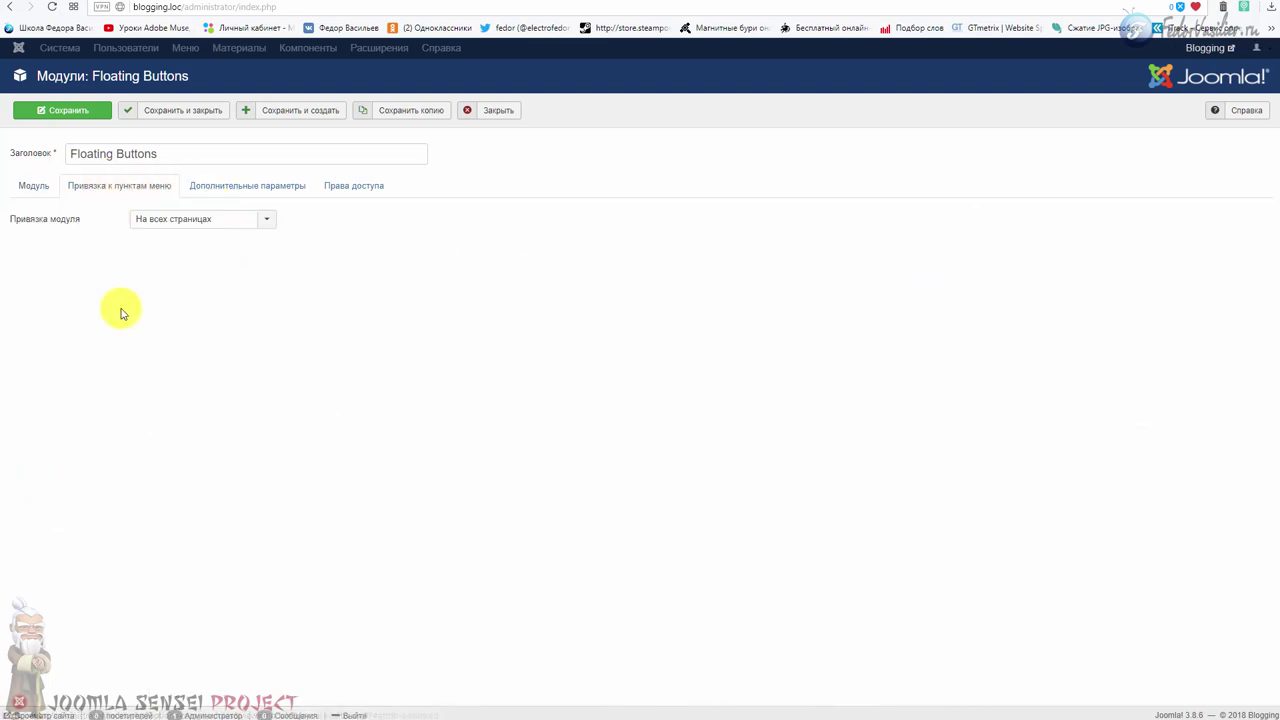
left_click(170, 229)
left_click(500, 218)
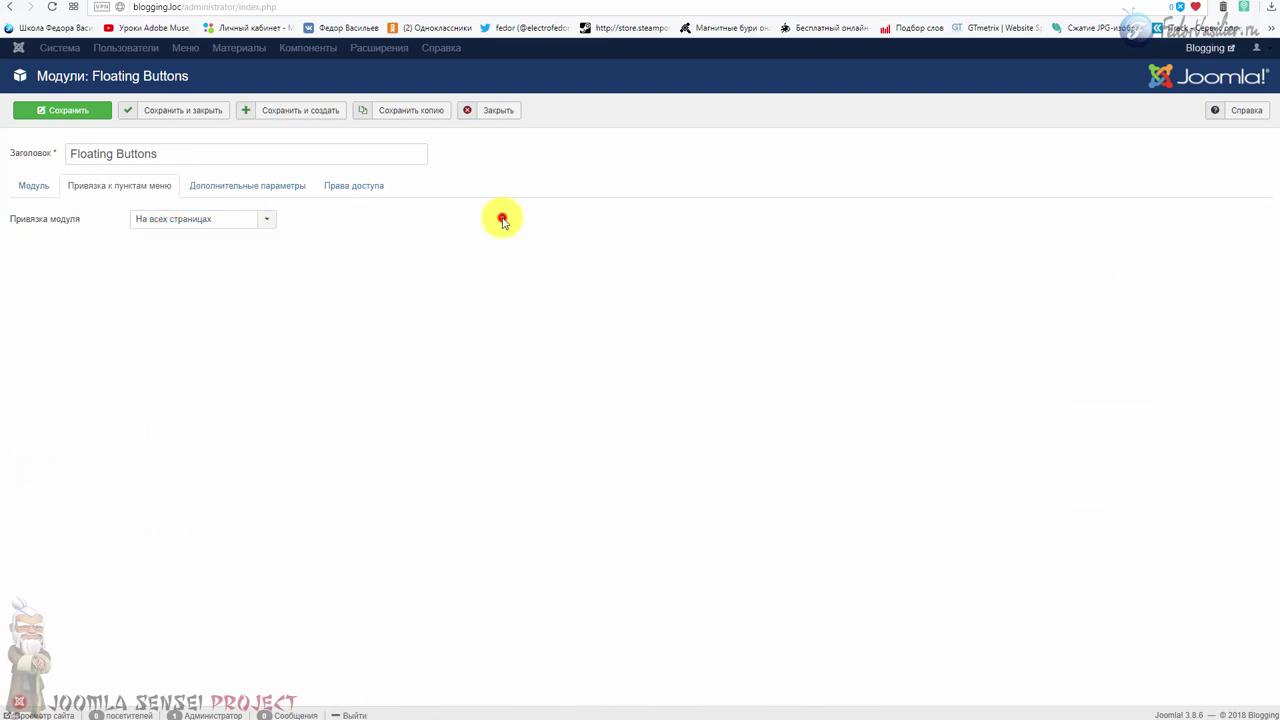
left_click(36, 188)
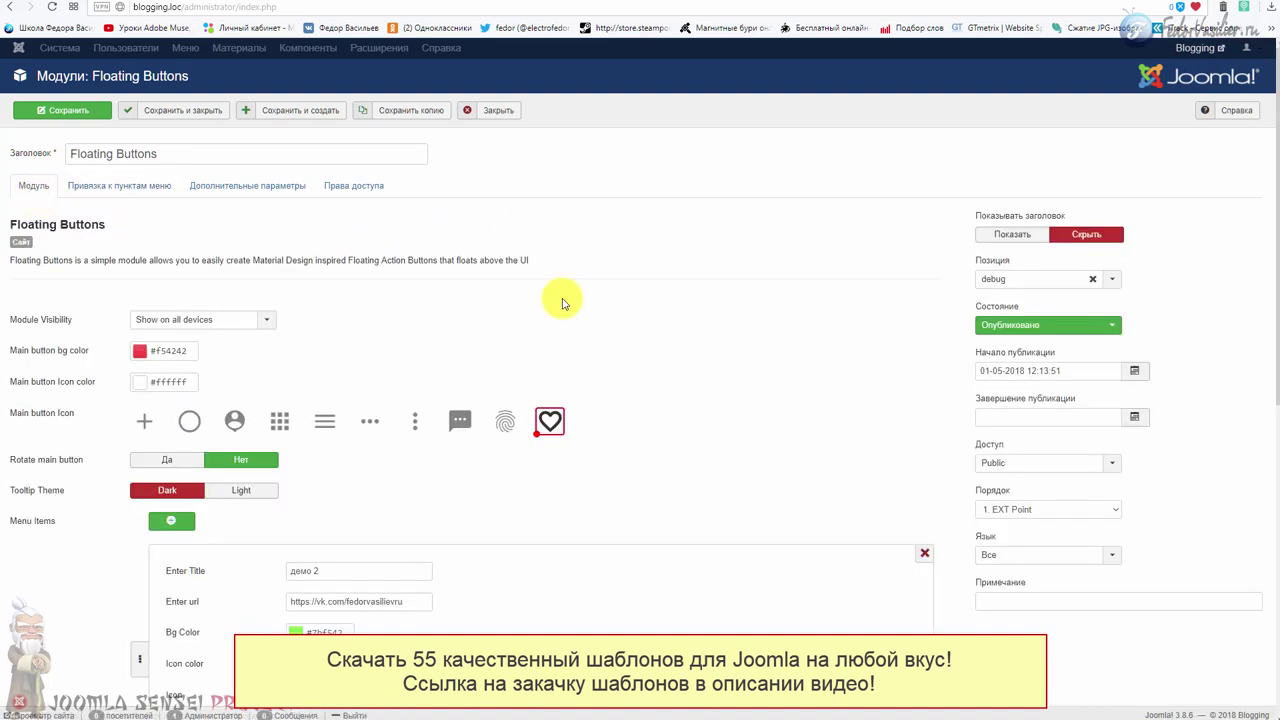
Review the Module Visibility choices and select Show on all devices
left_click(178, 320)
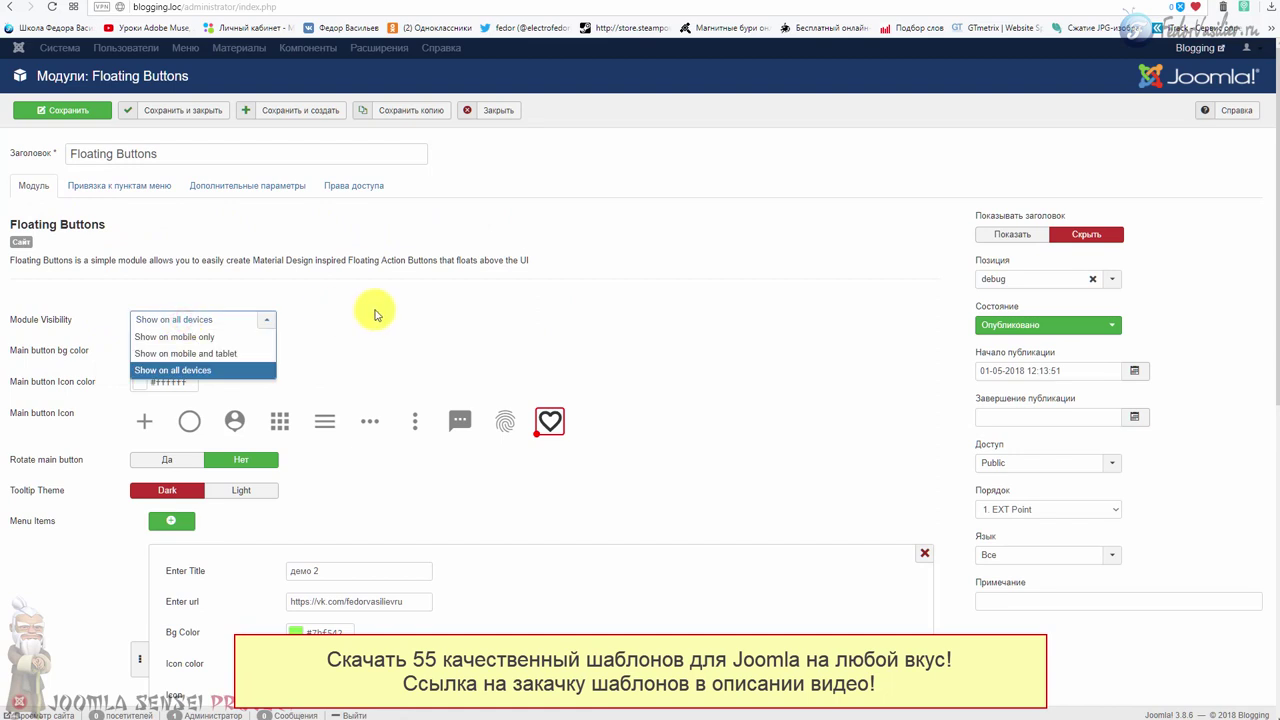
double_click(257, 322)
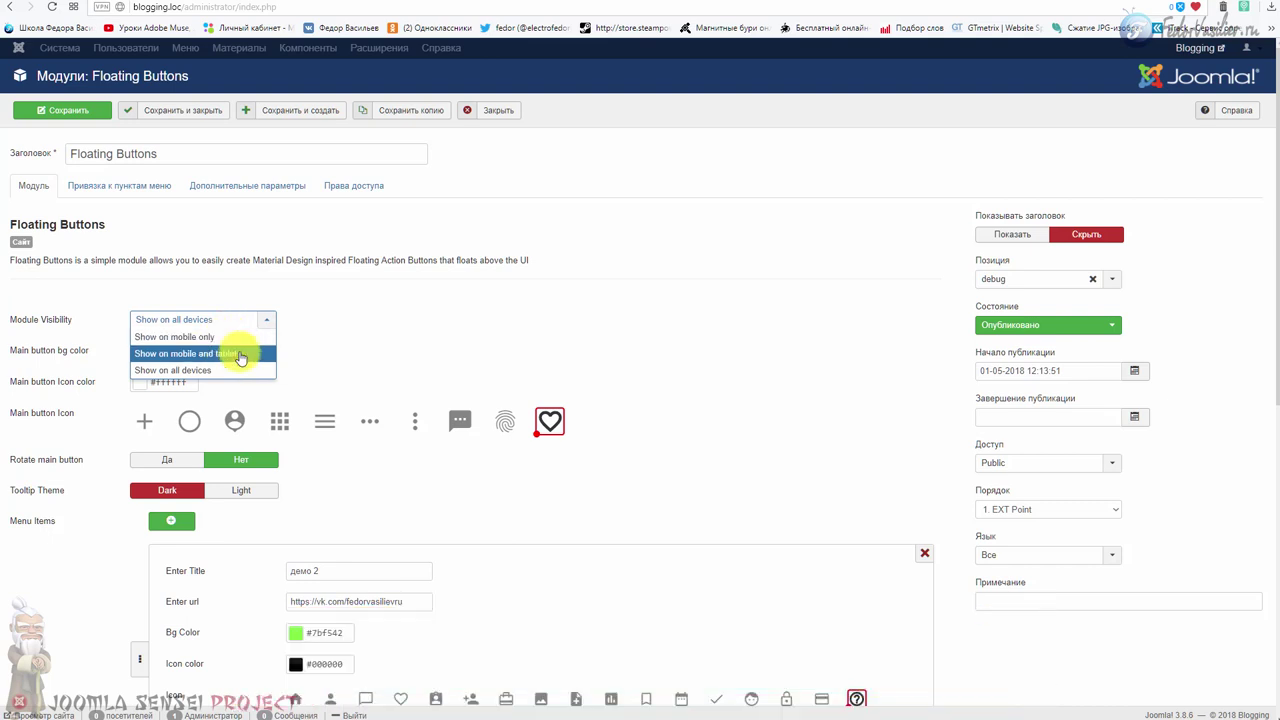
left_click(222, 375)
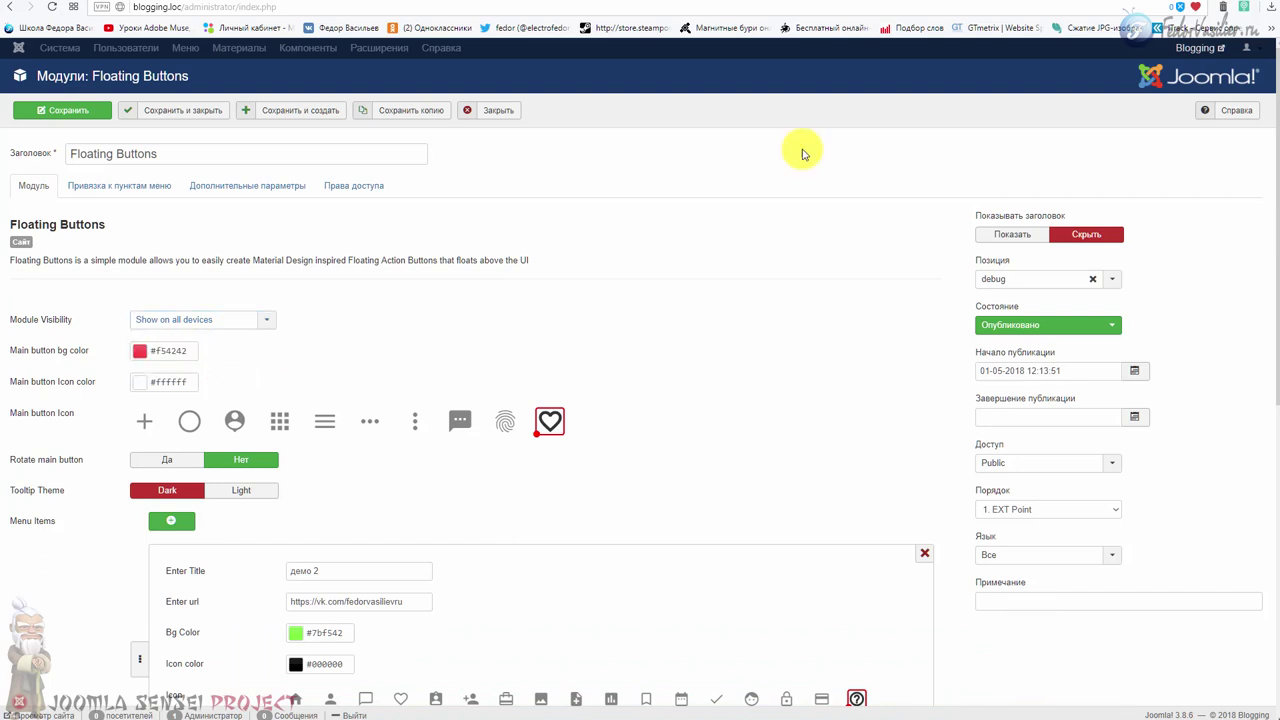
Check the floating button on the demo page and set the main button background color to green #73f743
left_click(1100, 20)
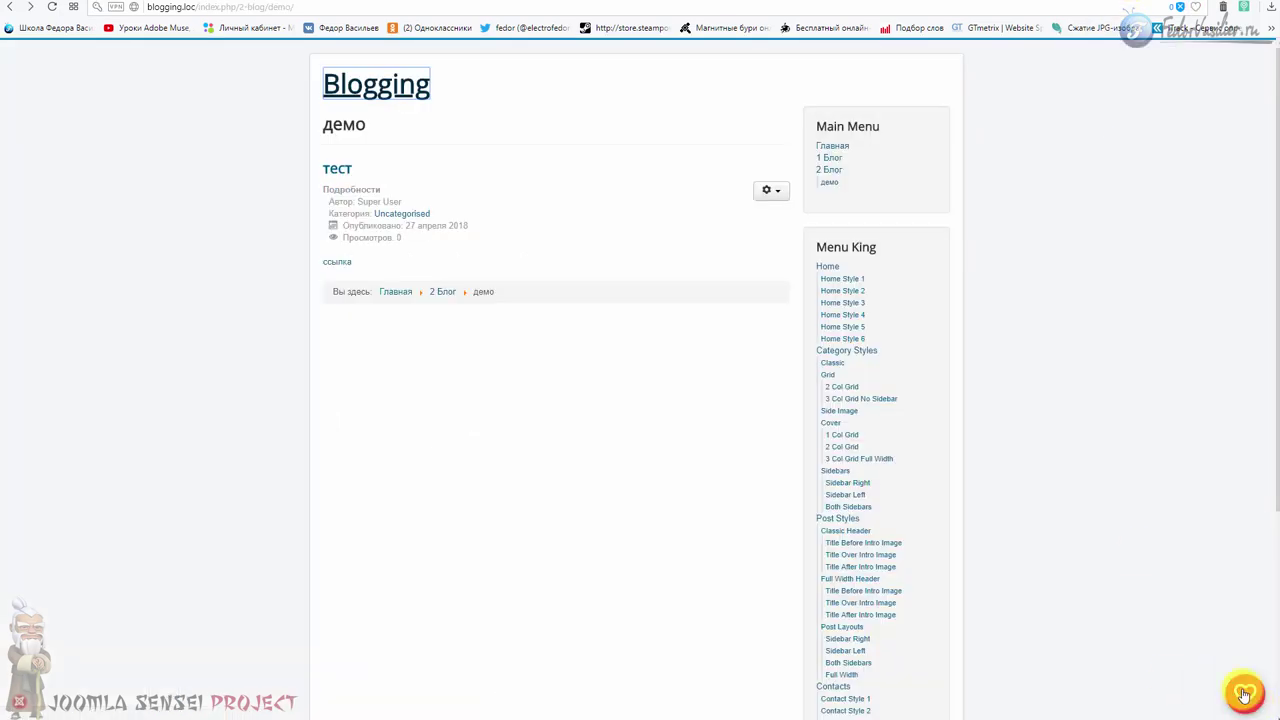
left_click(1100, 20)
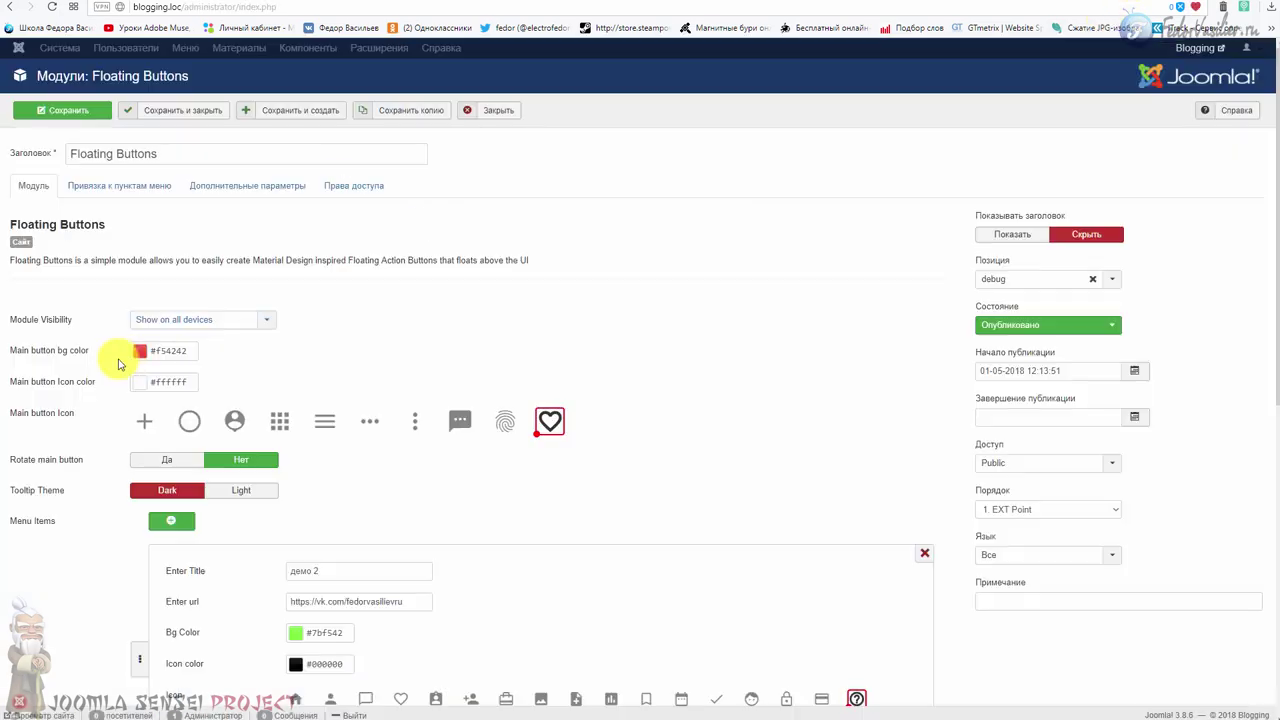
left_click(141, 356)
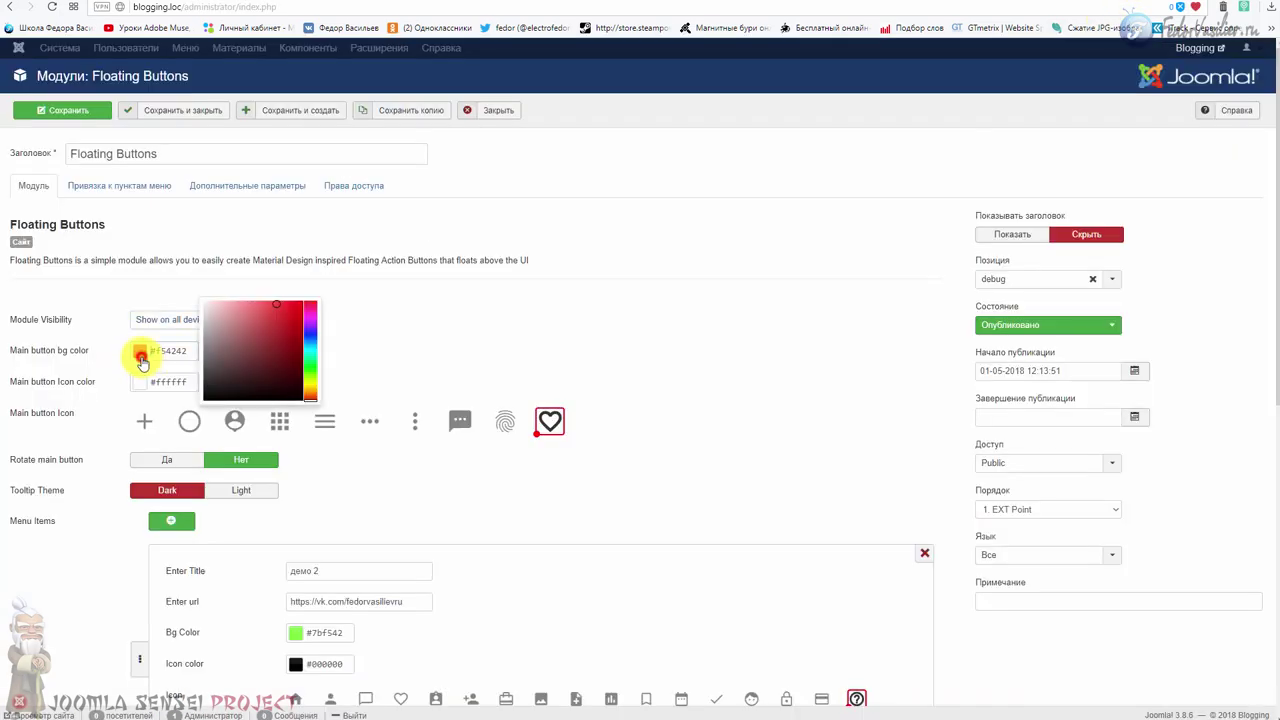
left_click(311, 372)
left_click(406, 361)
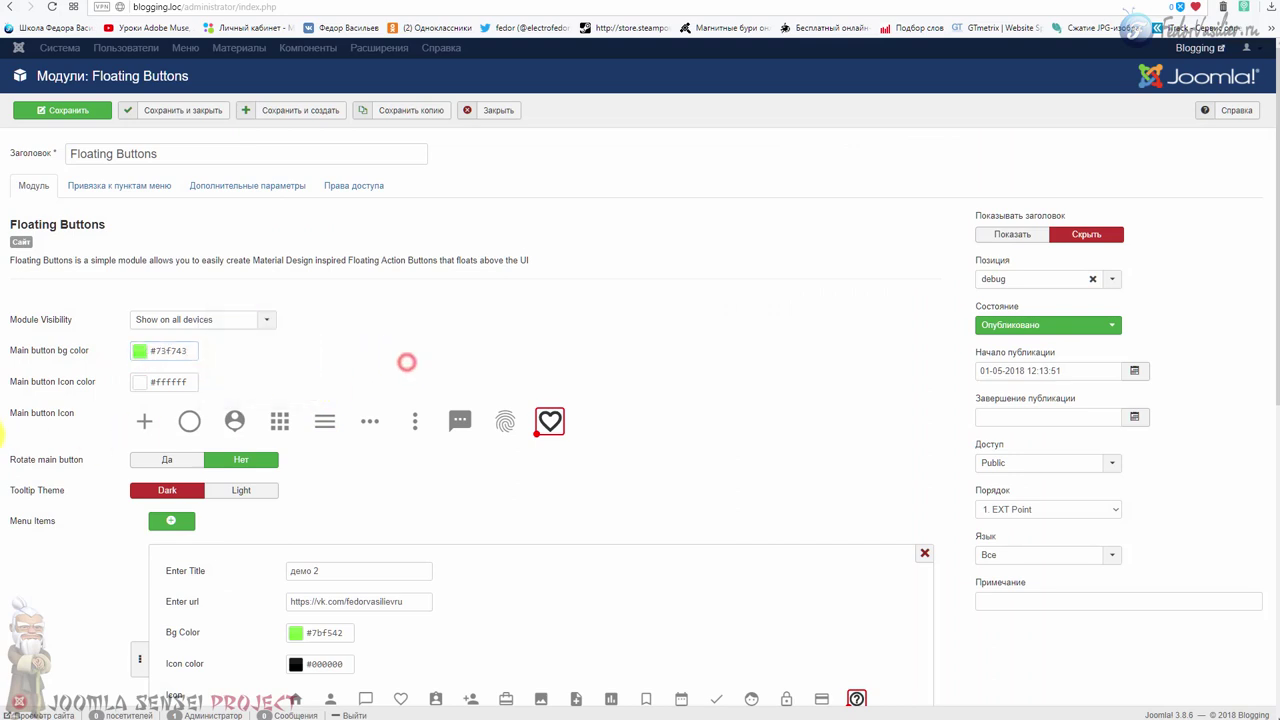
Set the main button icon color to dark blue #123754
left_click(137, 385)
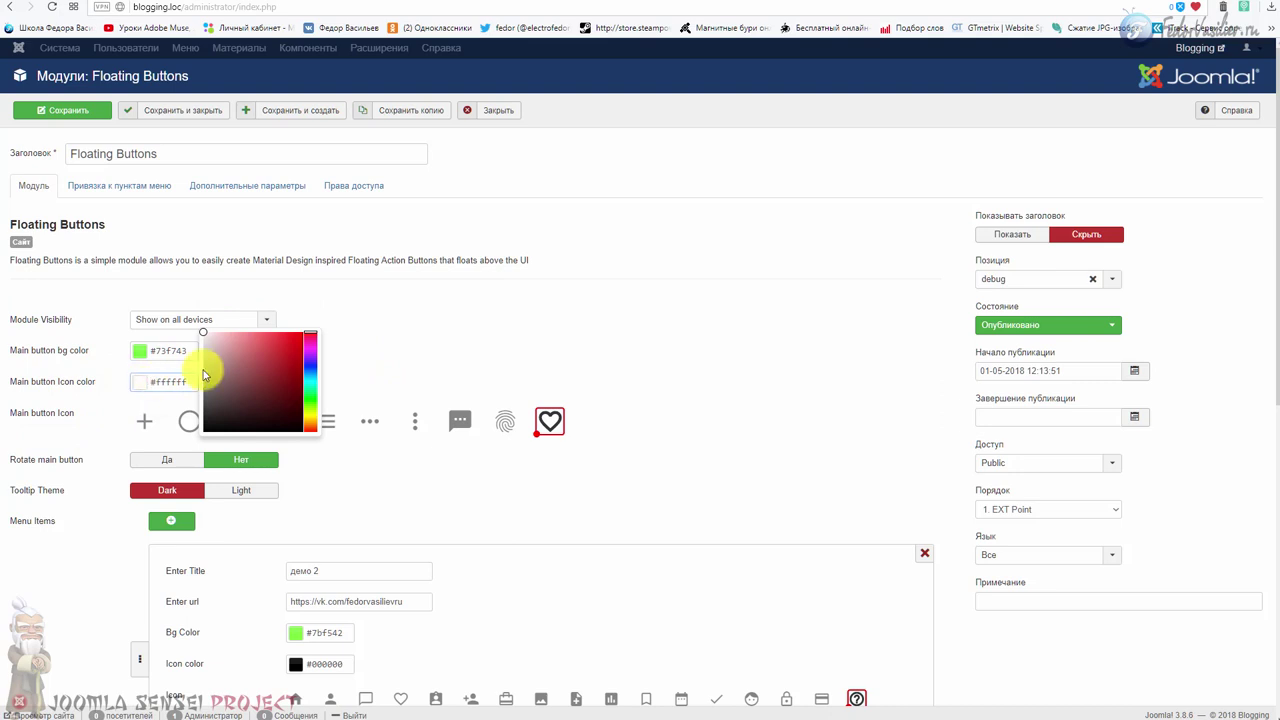
left_click(241, 419)
left_click_drag(245, 413, 280, 398)
left_click(310, 372)
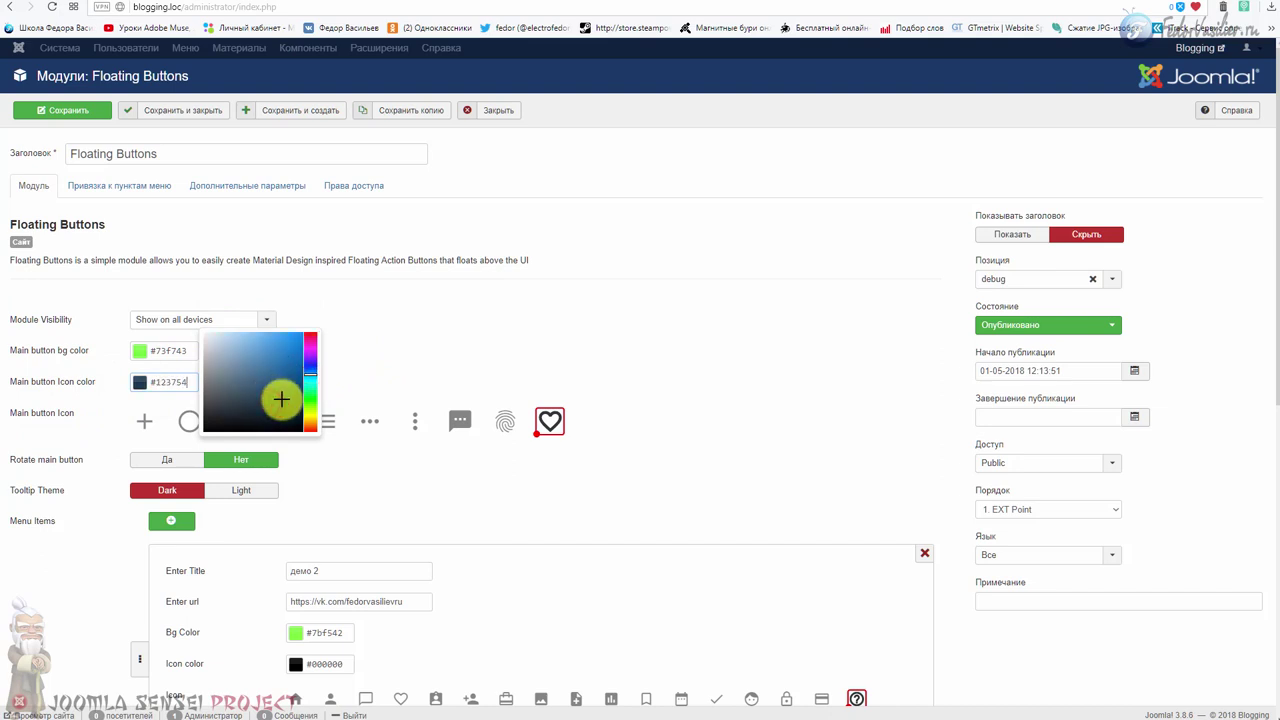
left_click(419, 336)
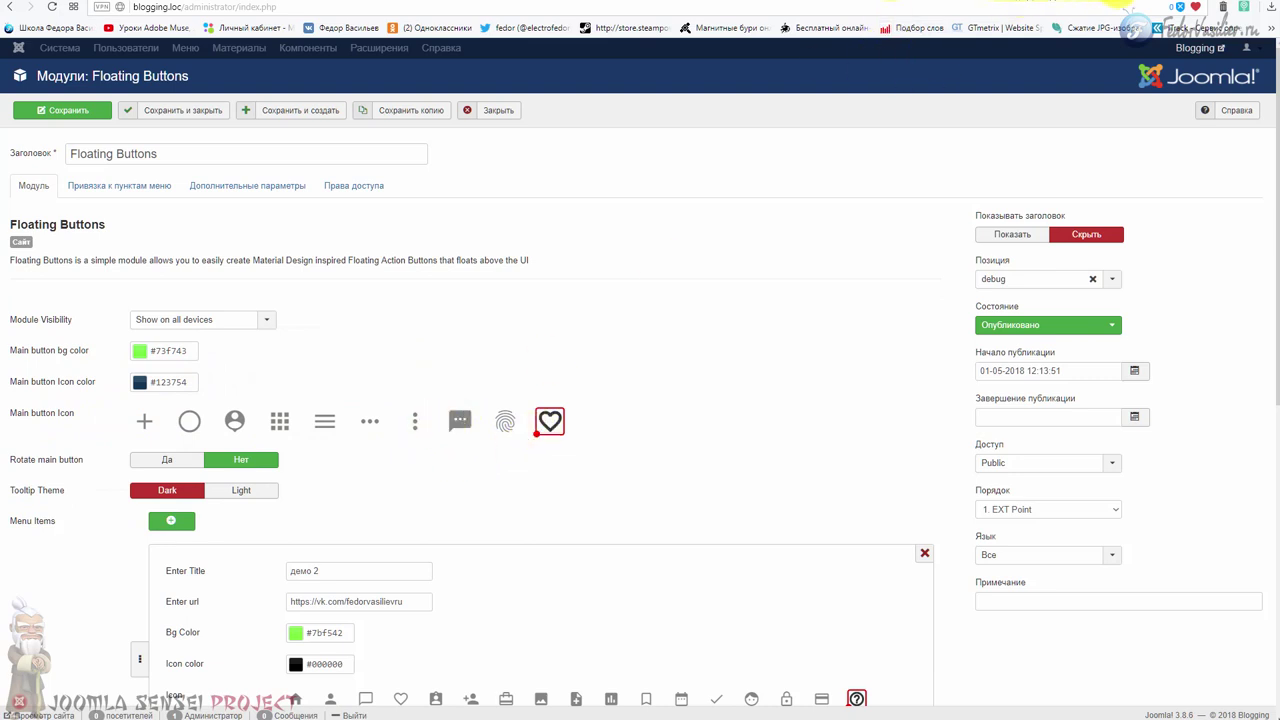
Change the main button icon from the heart to the speech bubble and enable rotation of the main button
left_click(1110, 4)
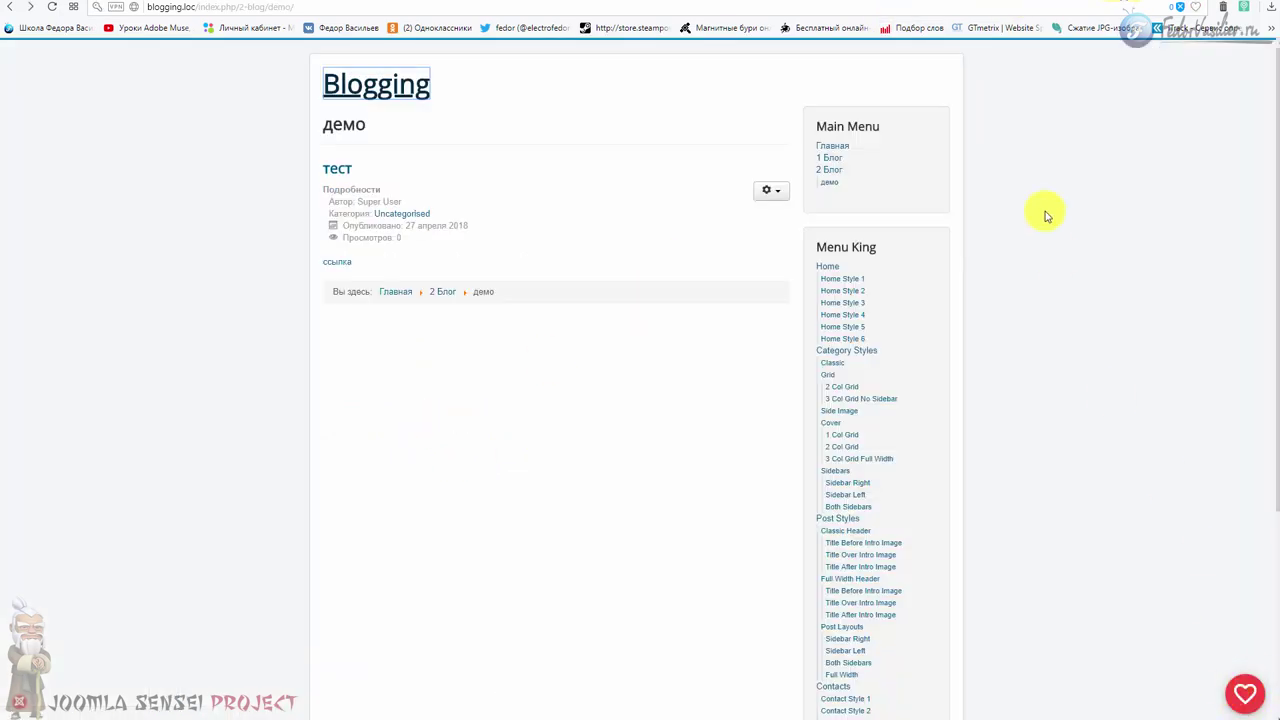
left_click(1095, 6)
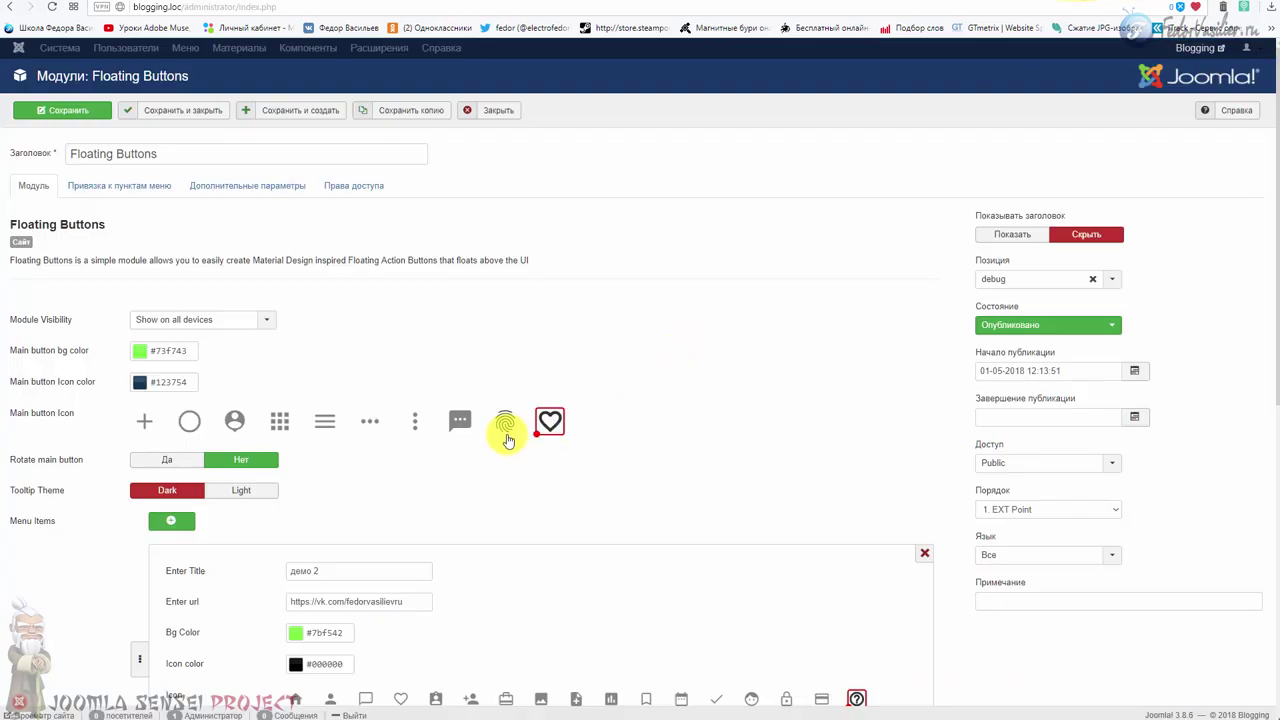
left_click(460, 422)
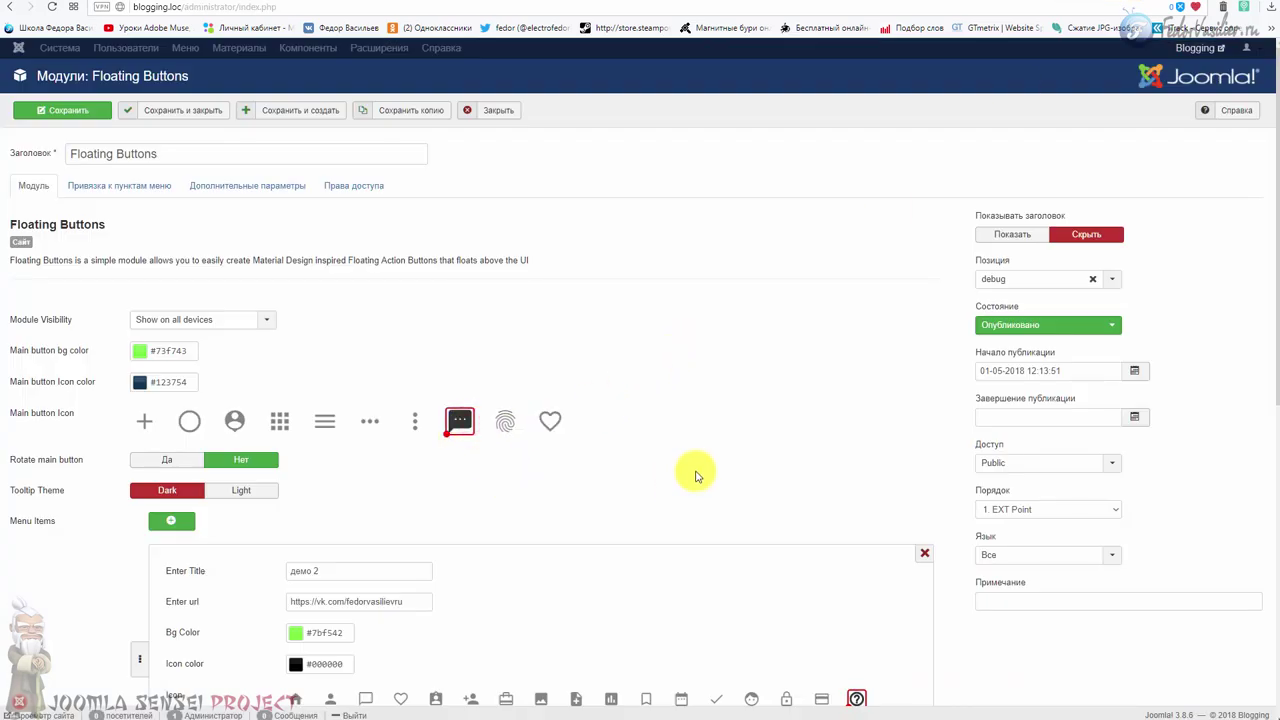
mouse_move(35, 468)
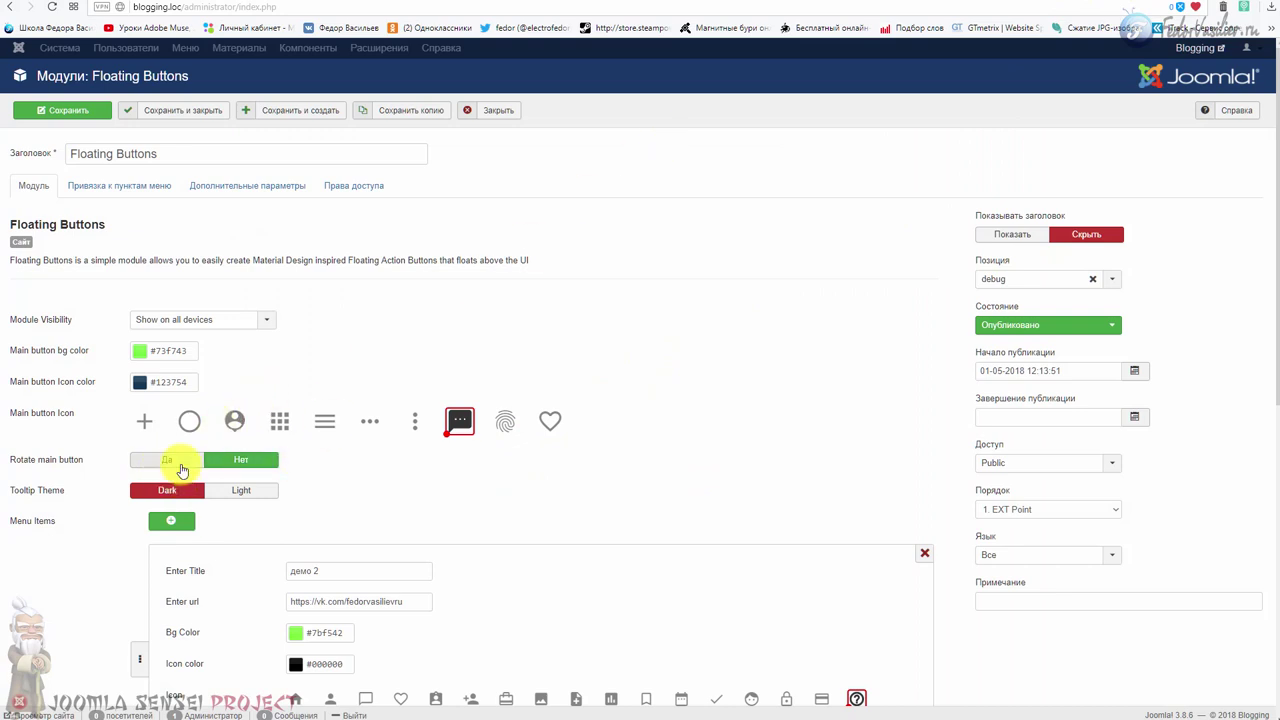
left_click(185, 464)
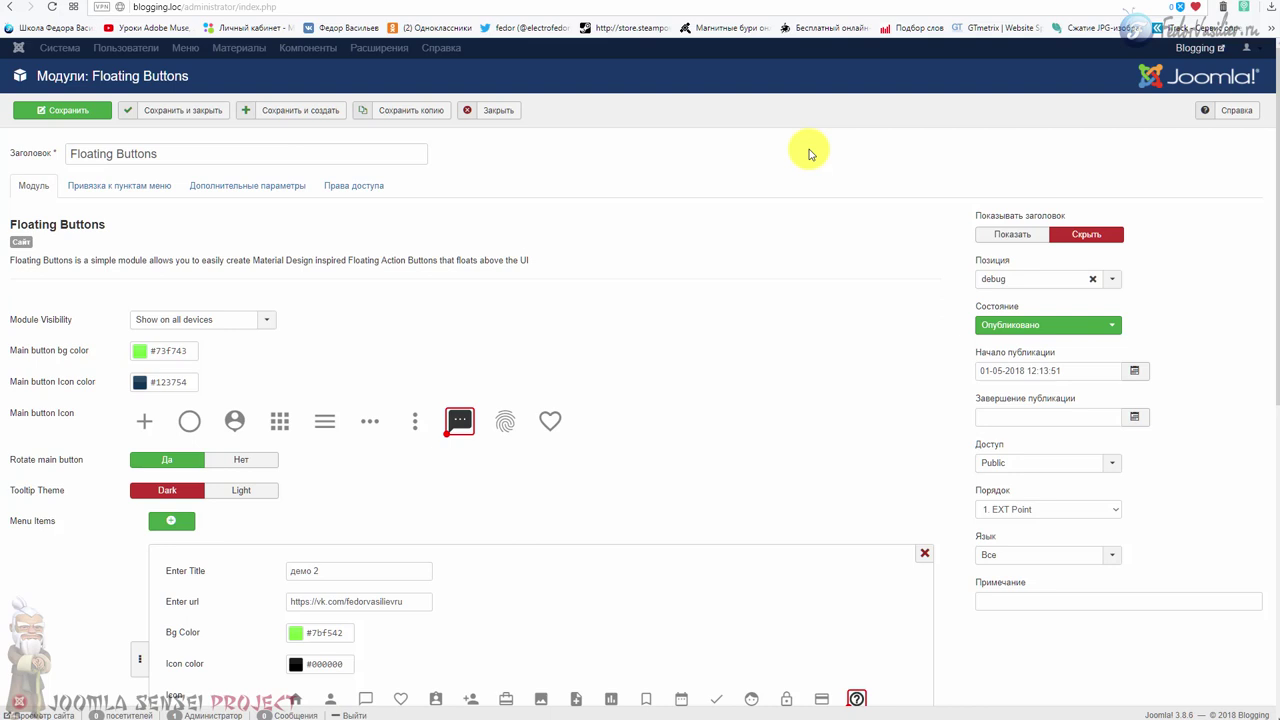
Try the Light option for Tooltip Theme and return the setting to Dark
mouse_move(29, 499)
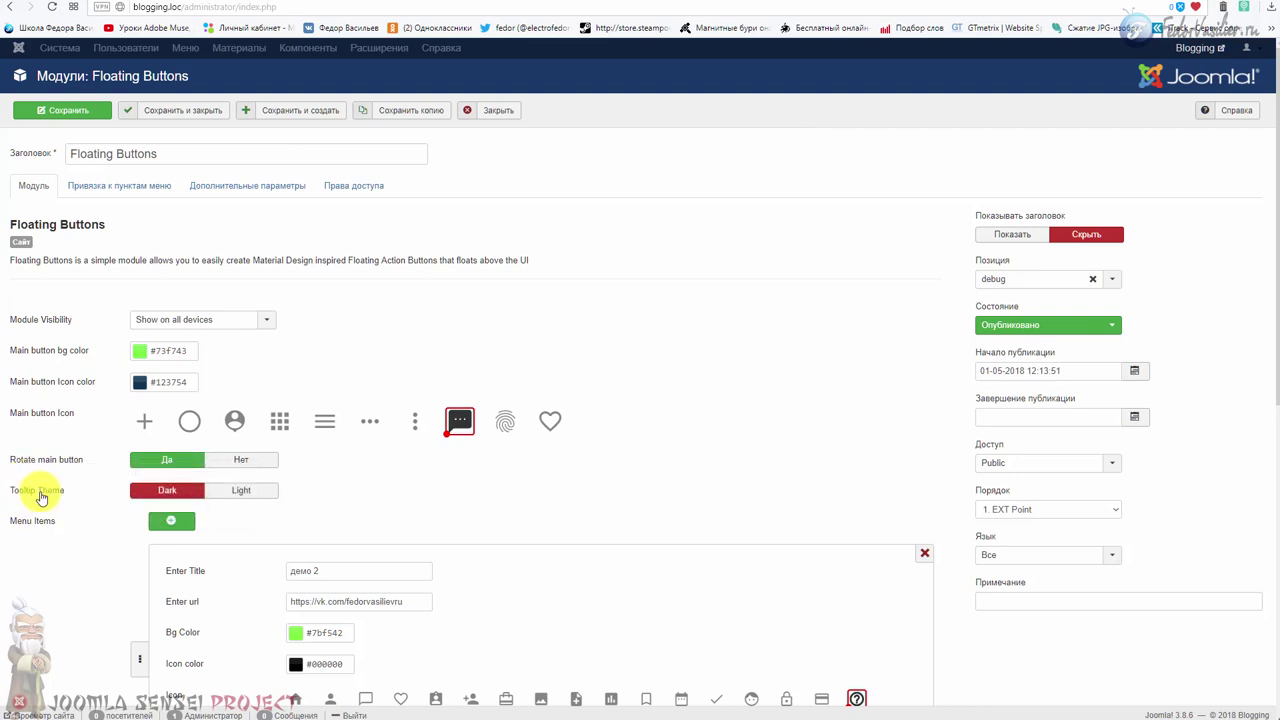
left_click(245, 490)
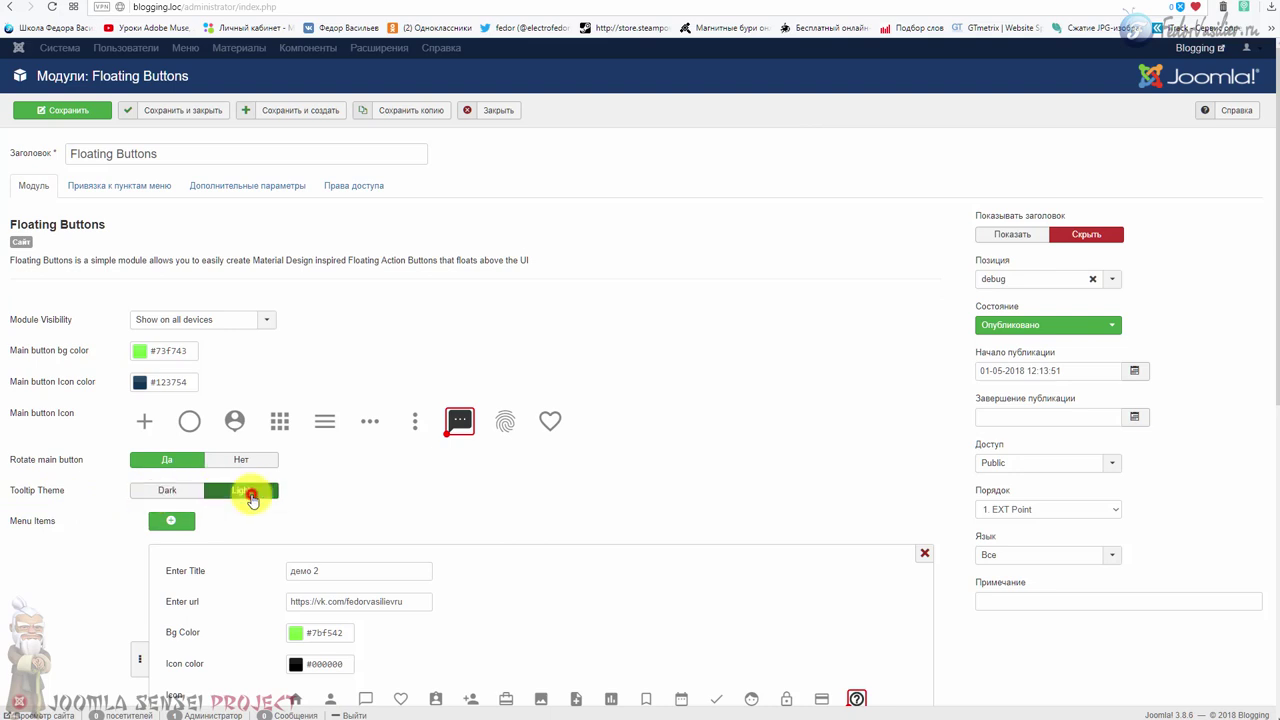
left_click(162, 490)
left_click(250, 490)
left_click(162, 490)
Delete all existing menu items from the Floating Buttons module
scroll(446, 401, "down", 2)
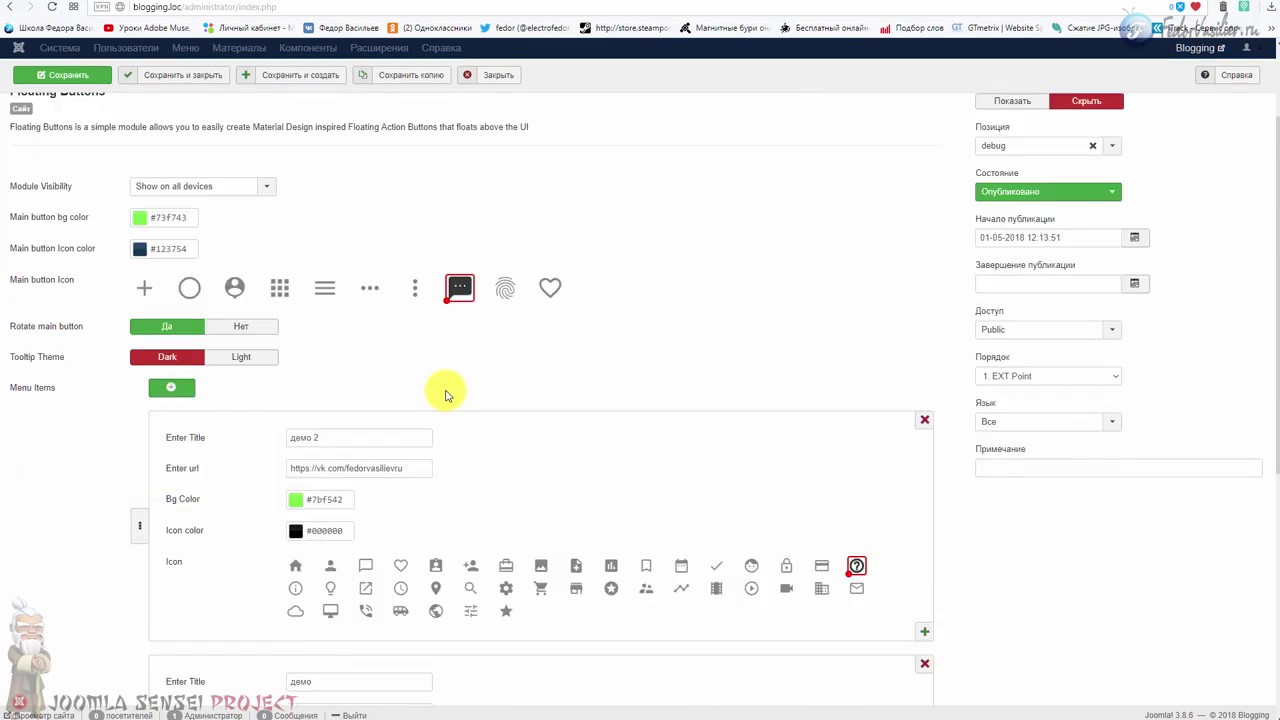
scroll(666, 434, "down", 4)
scroll(667, 438, "up", 3)
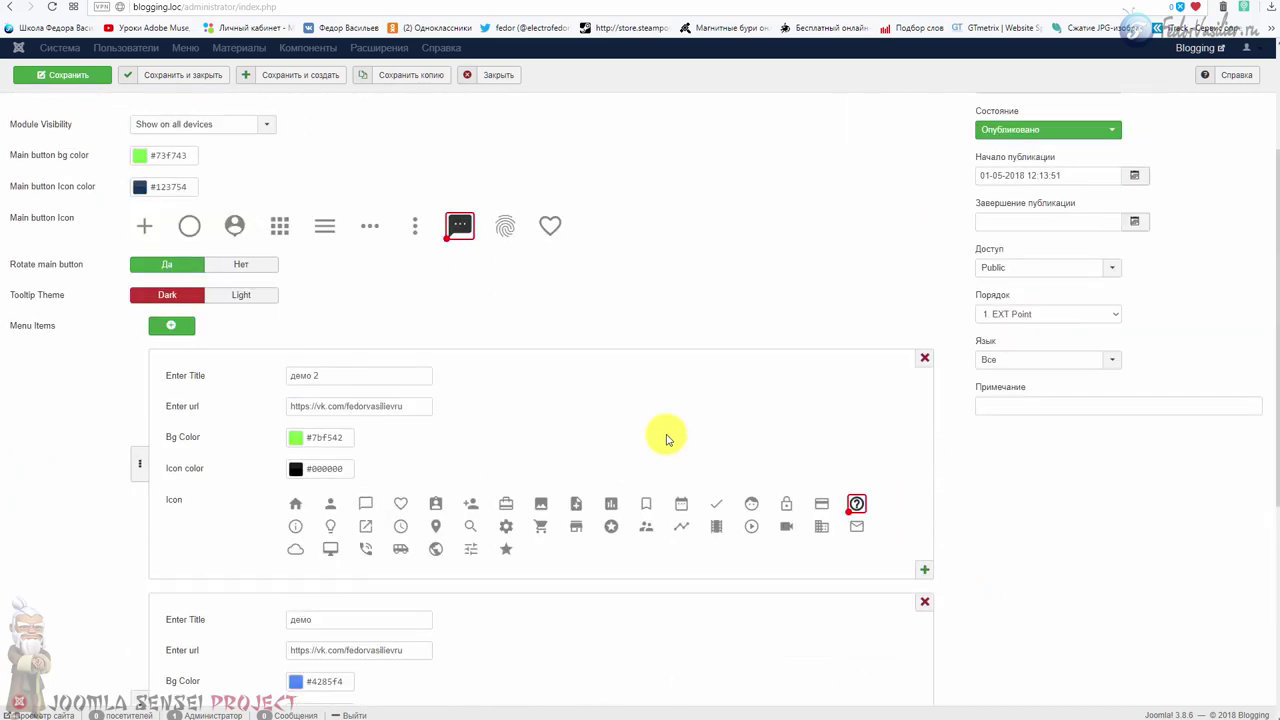
left_click(925, 601)
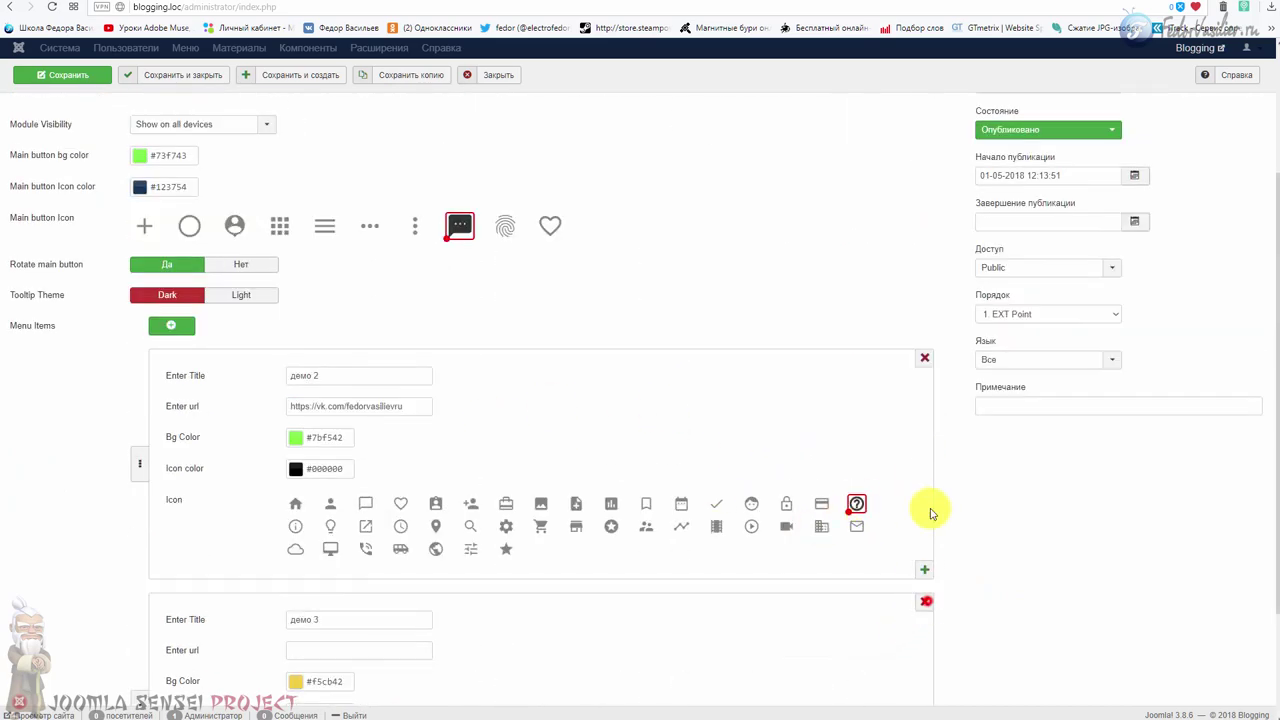
left_click(925, 357)
left_click(925, 447)
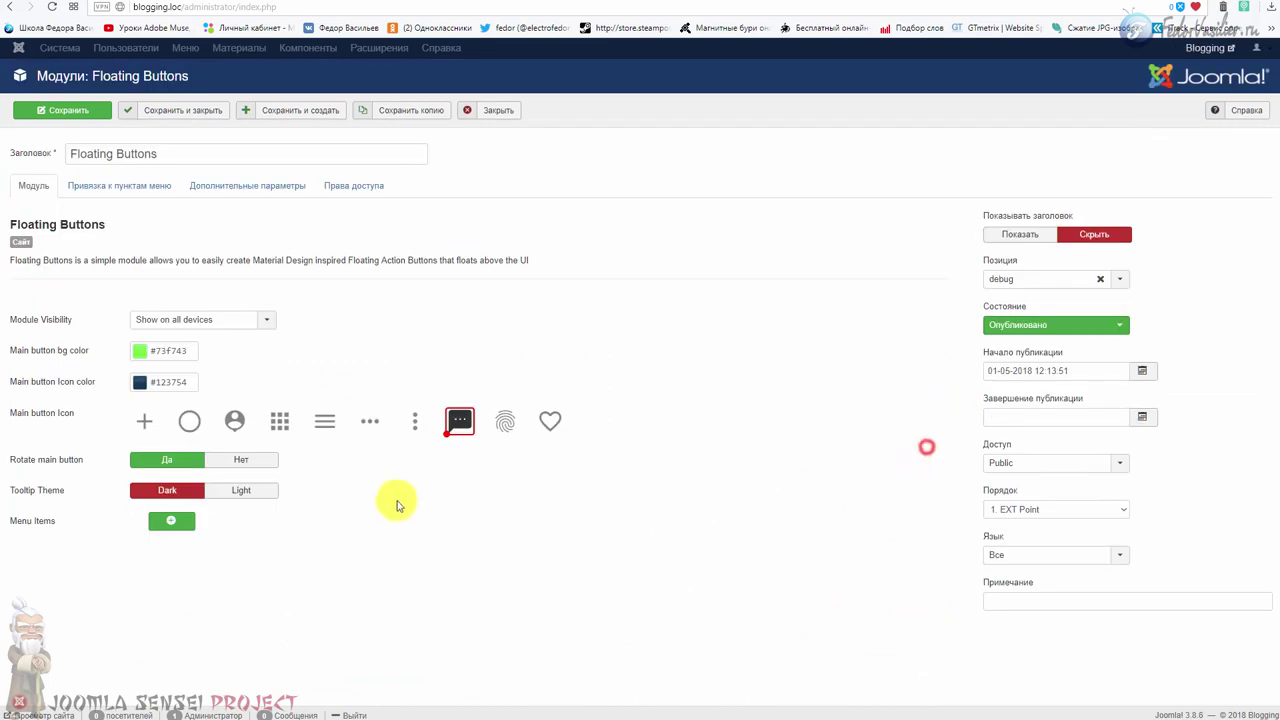
left_click(175, 525)
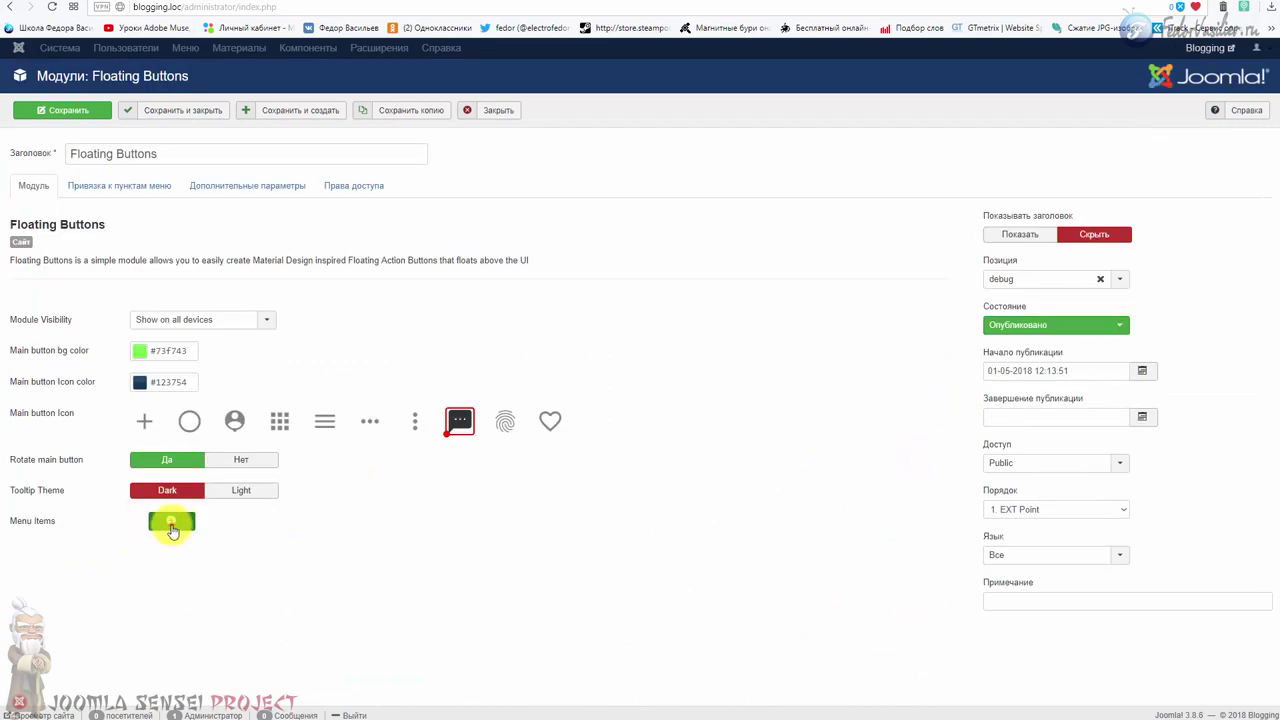
scroll(514, 354, "down", 1)
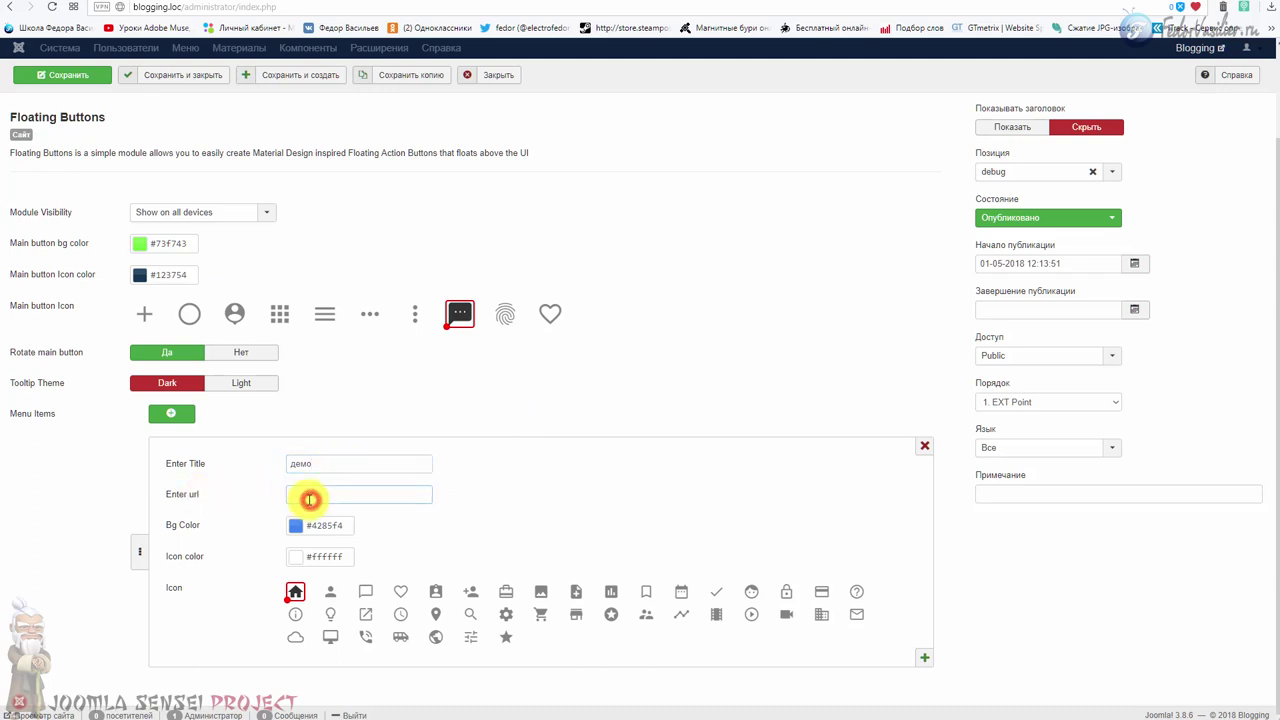
left_click(172, 8)
right_click(145, 14)
key("ctrl+c")
left_click(168, 58)
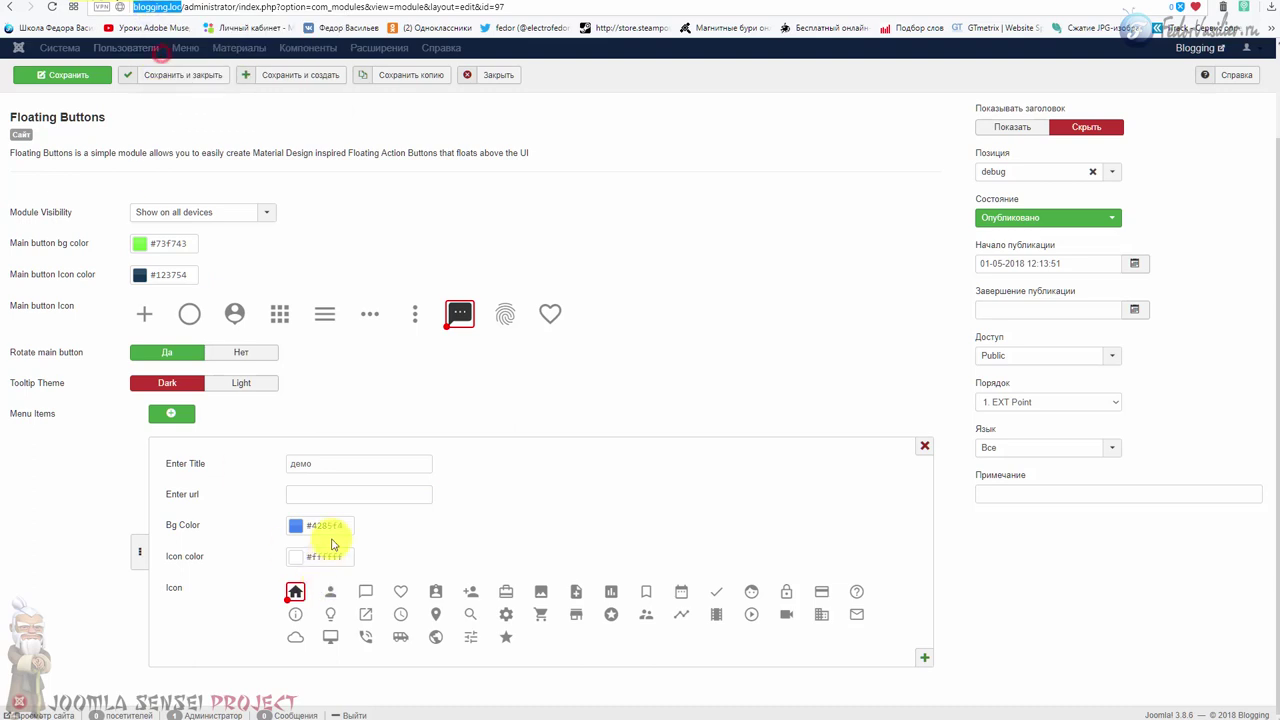
right_click(332, 497)
left_click(380, 574)
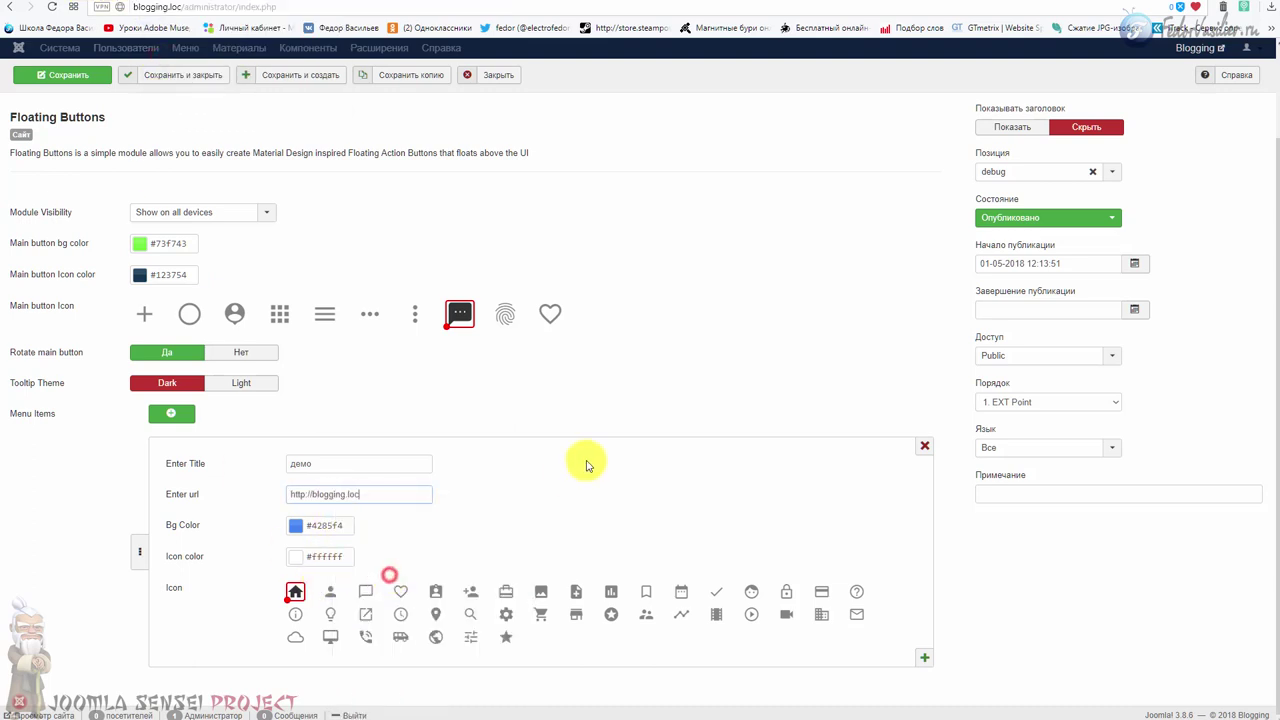
left_click(586, 392)
Set the background color of the "демо" menu item to orange #f57542
left_click(294, 526)
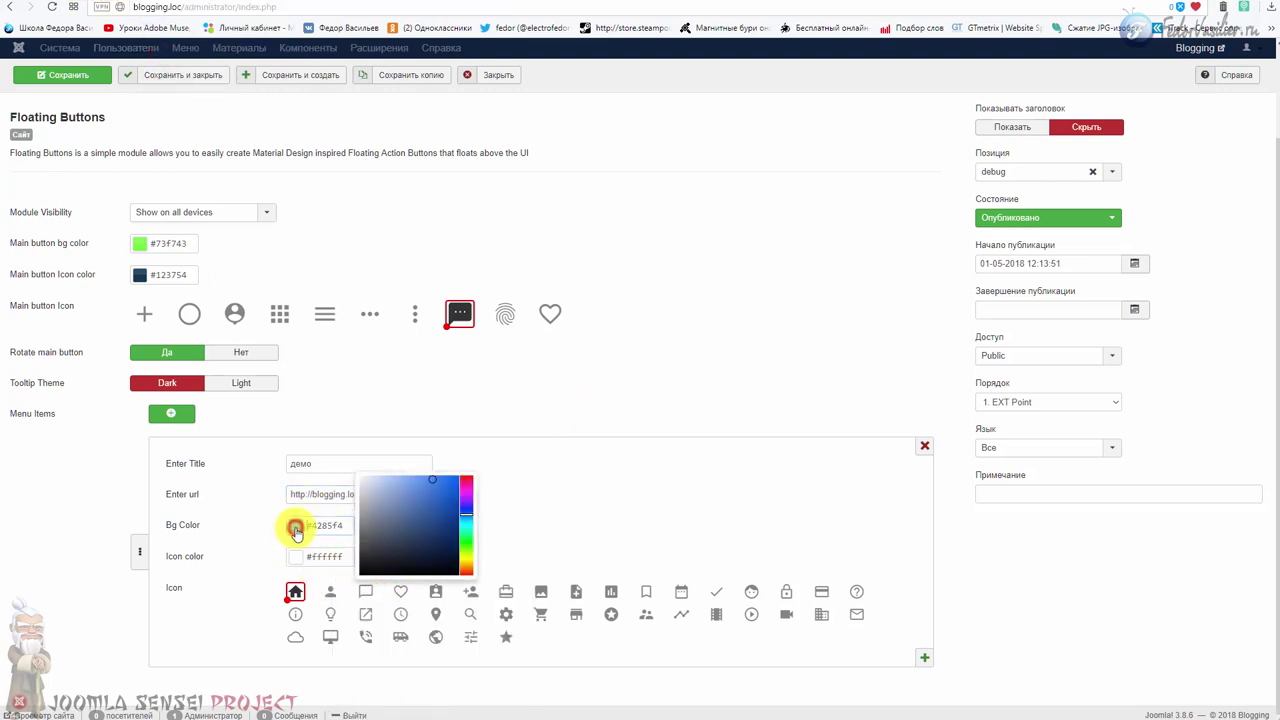
left_click(466, 570)
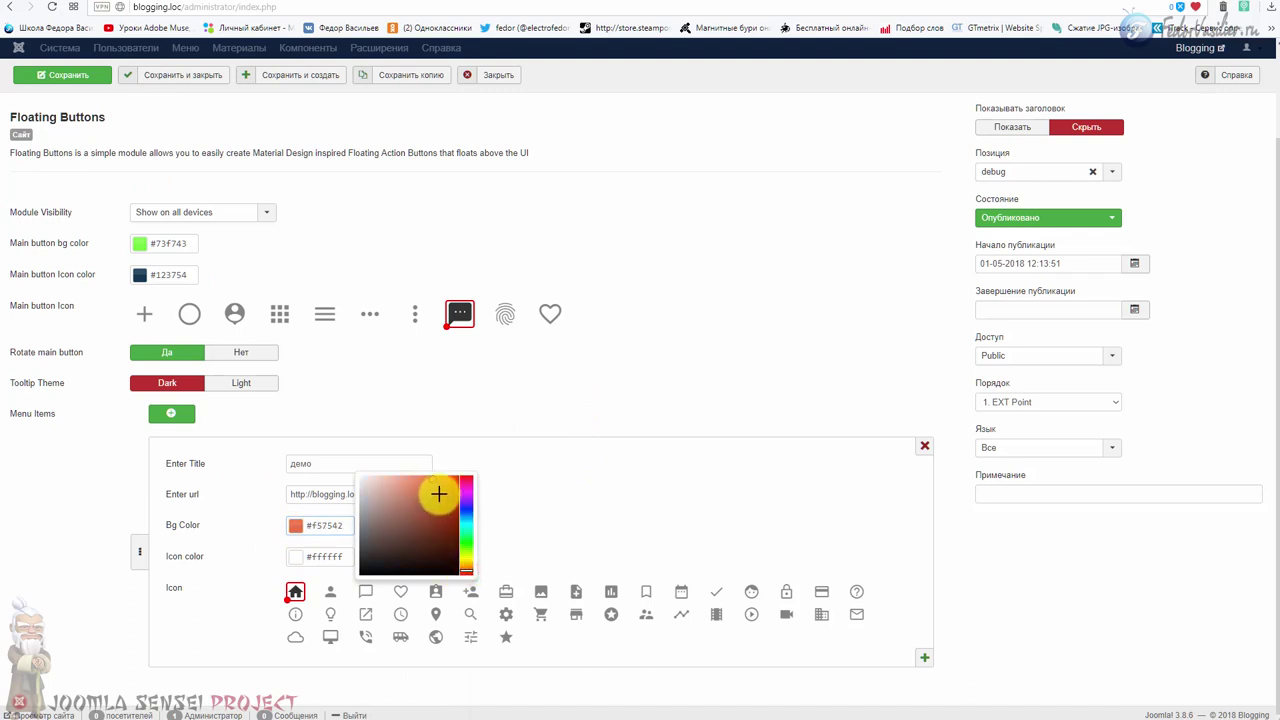
left_click(472, 415)
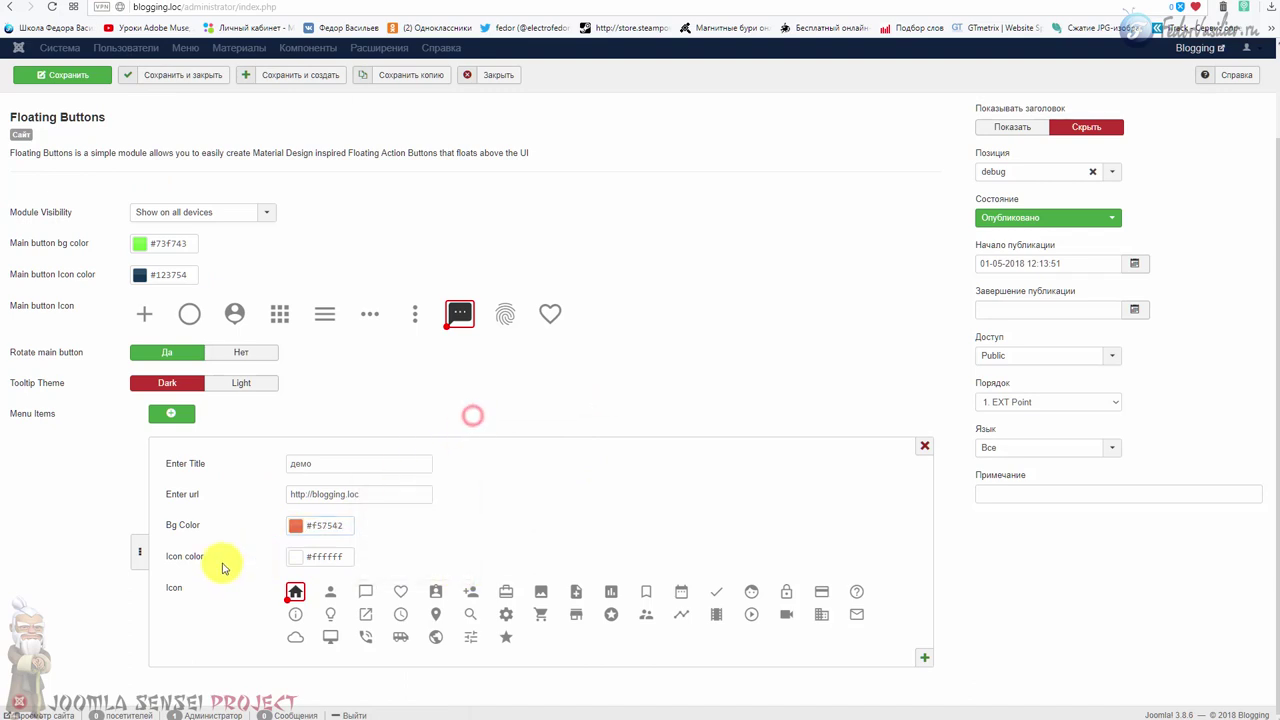
Keep the "демо" item's icon color at white #ffffff and choose the cloud icon for it
left_click(296, 557)
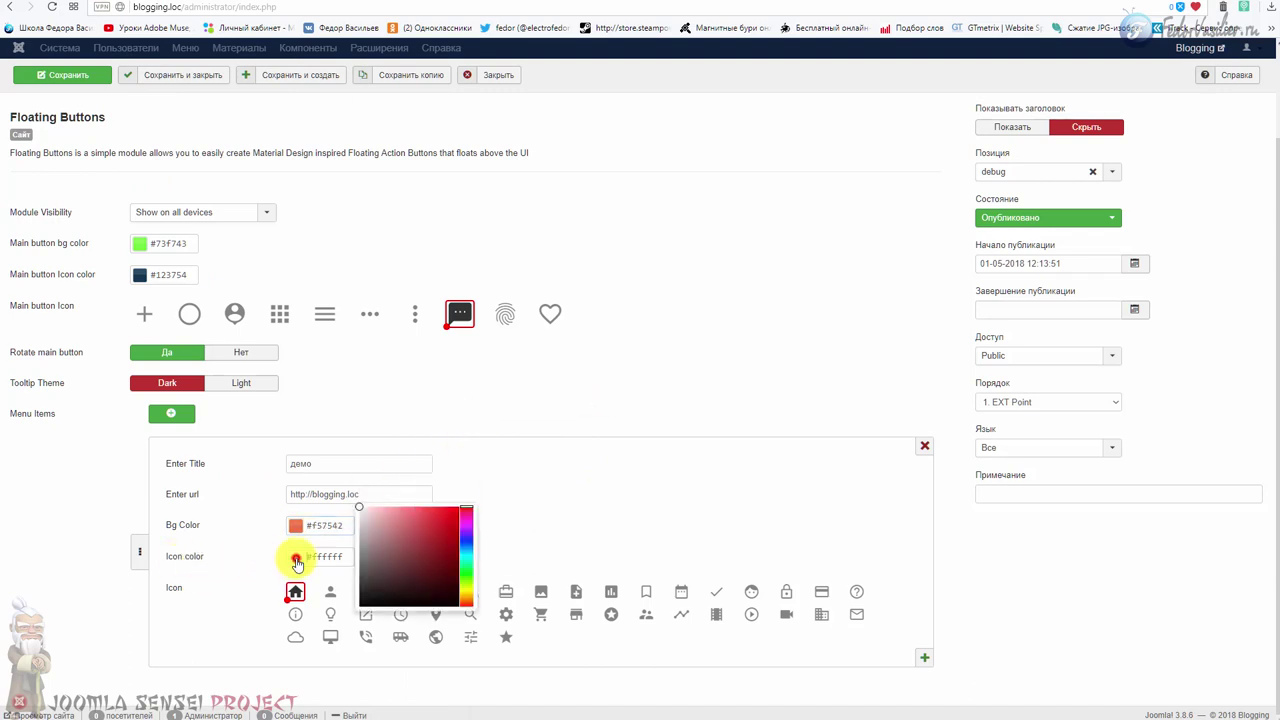
left_click(466, 585)
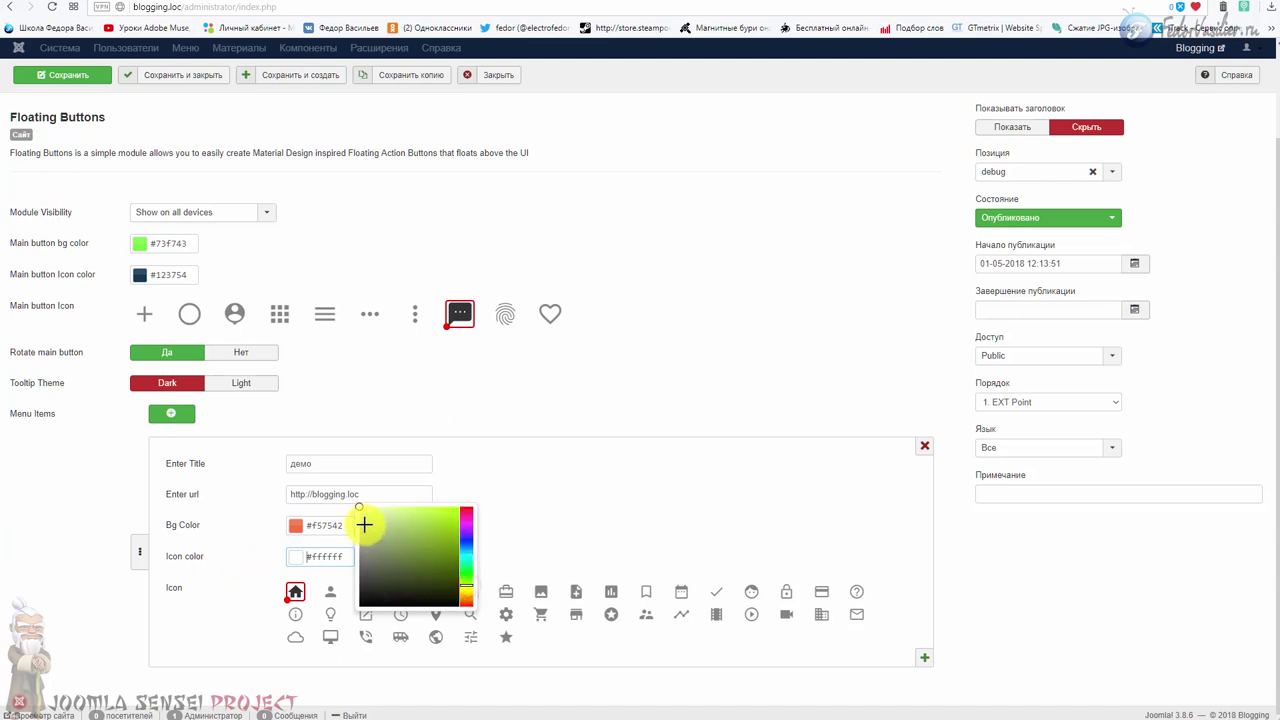
left_click(614, 491)
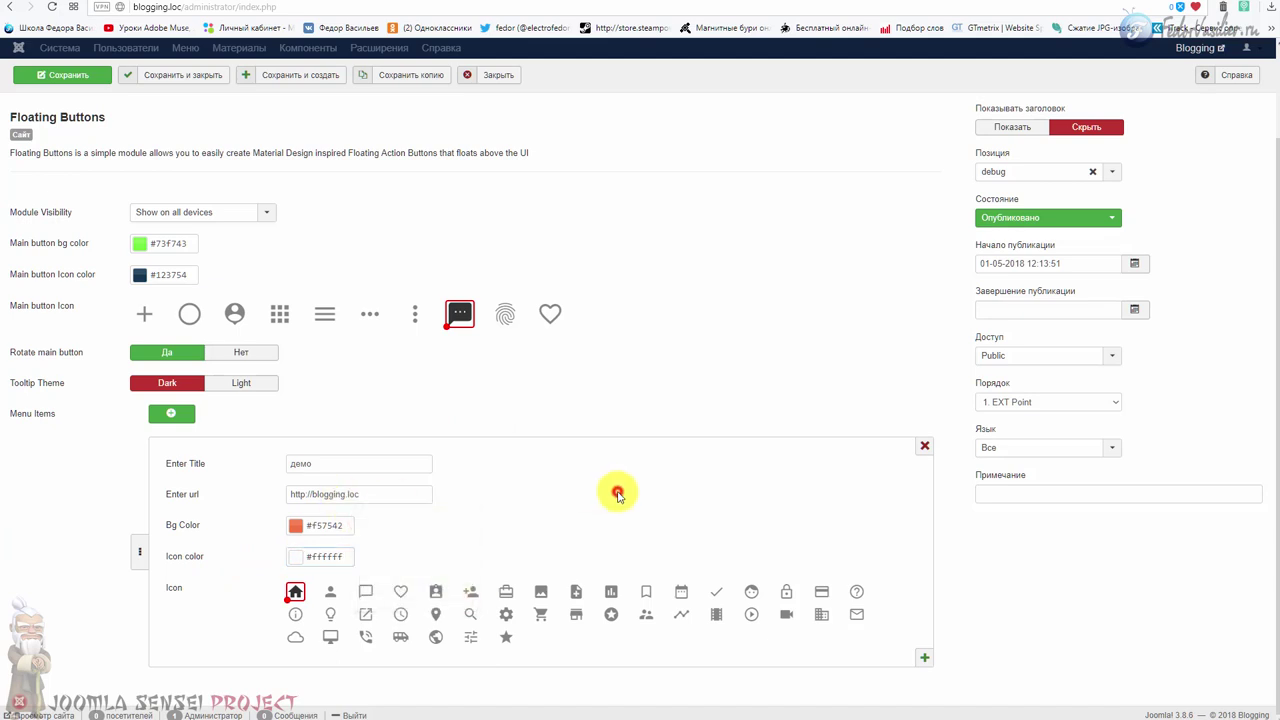
left_click(295, 641)
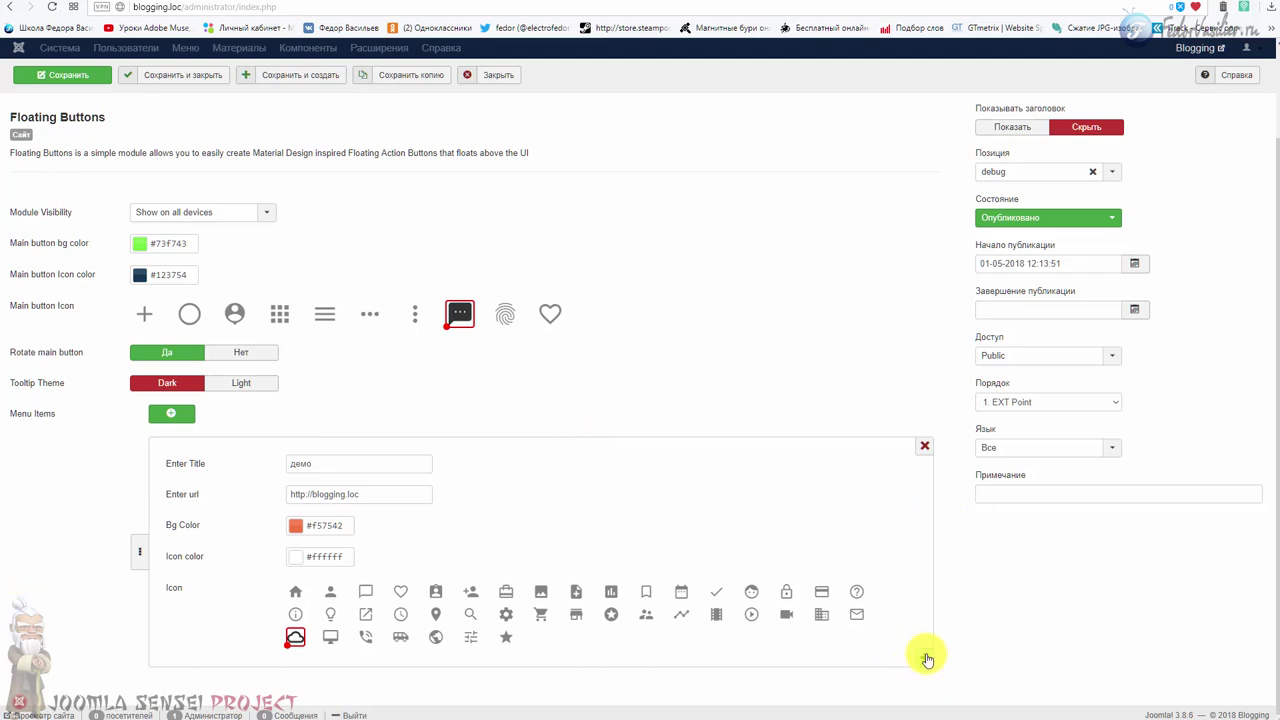
Add two more blank menu items below the "демо" item
left_click(171, 411)
scroll(603, 333, "down", 3)
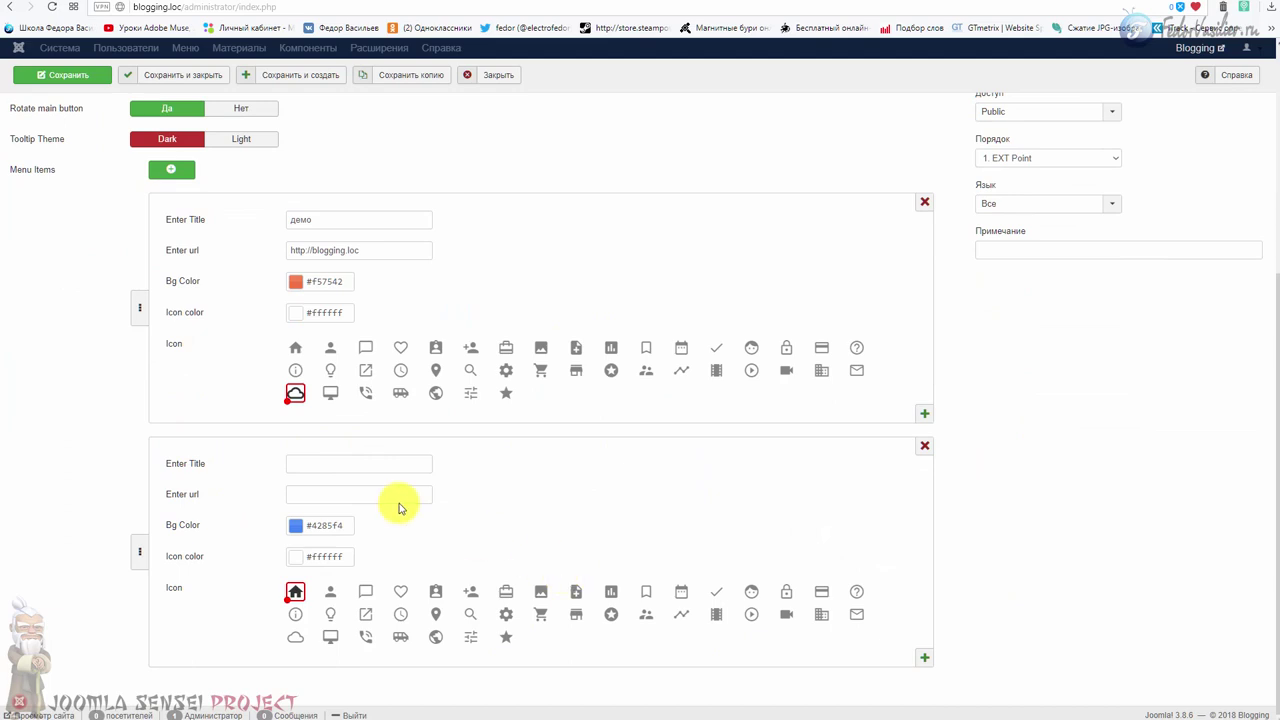
left_click(171, 169)
scroll(171, 472, "down", 2)
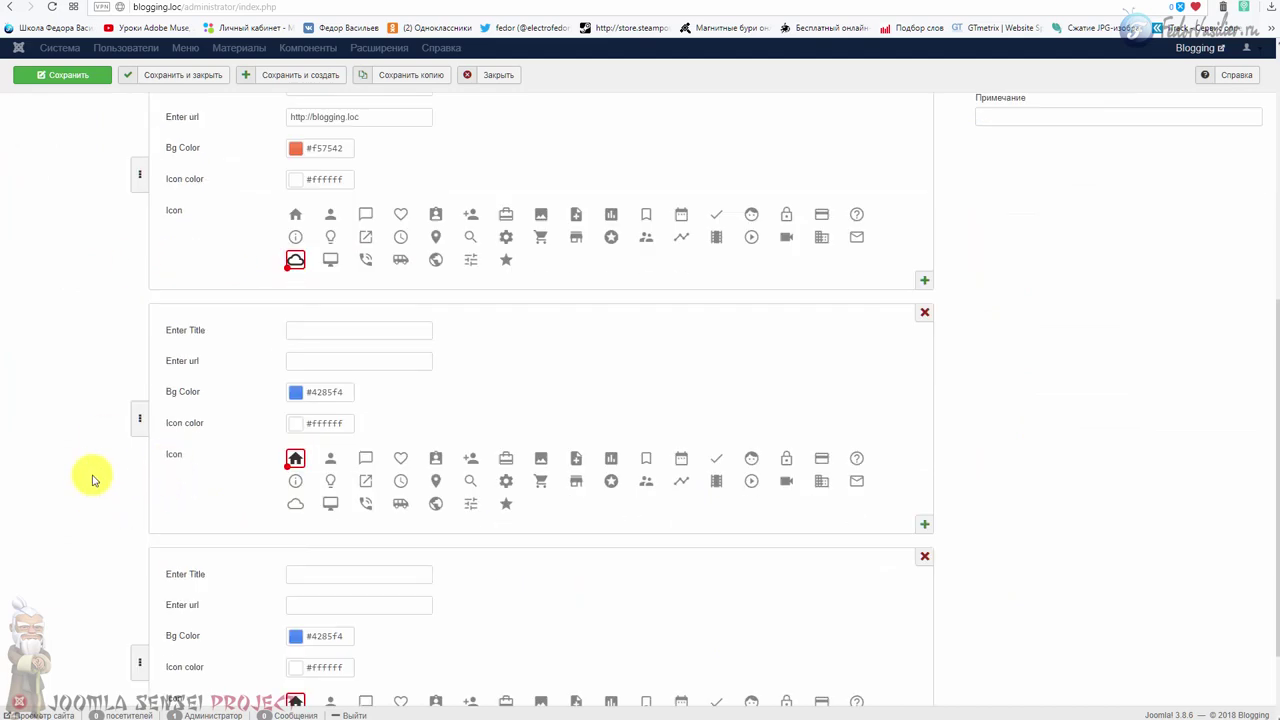
Reorder the menu items so that the "демо" item sits between the two blank ones
left_click_drag(140, 425, 142, 160)
left_click_drag(134, 274, 130, 497)
scroll(334, 429, "up", 5)
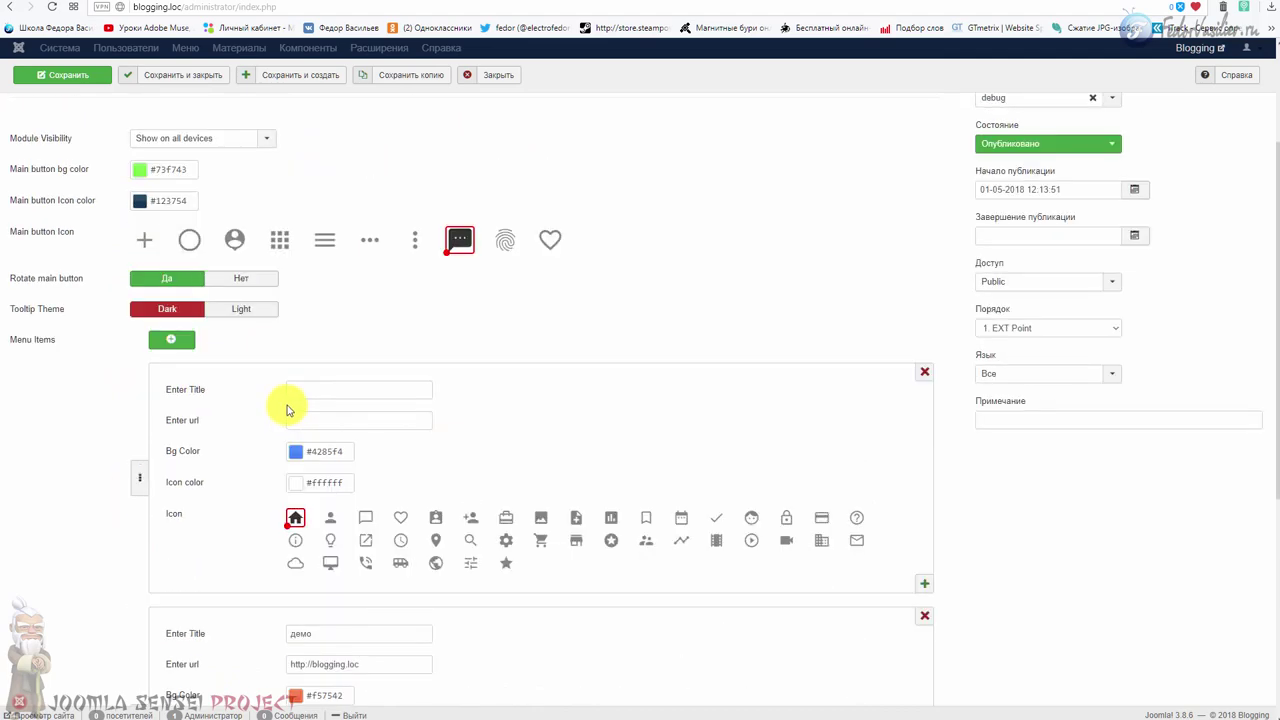
Save the module settings and reload the site's demo page
left_click(92, 110)
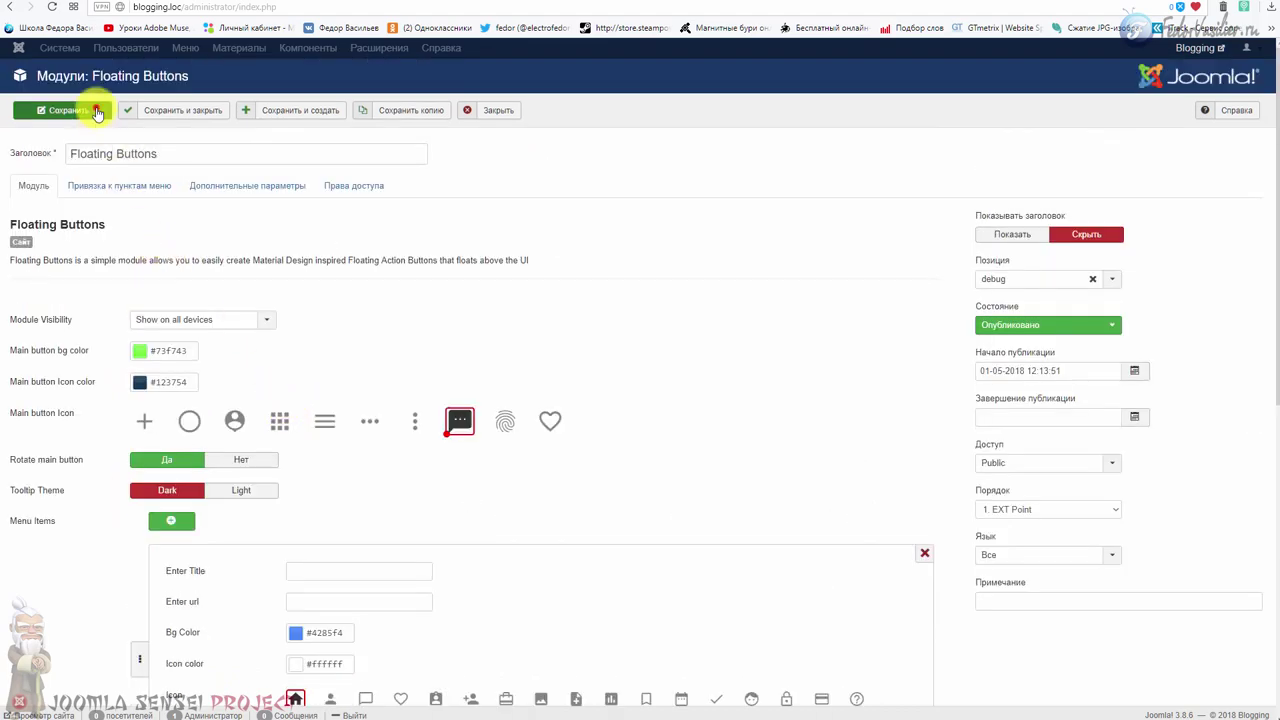
left_click(1130, 3)
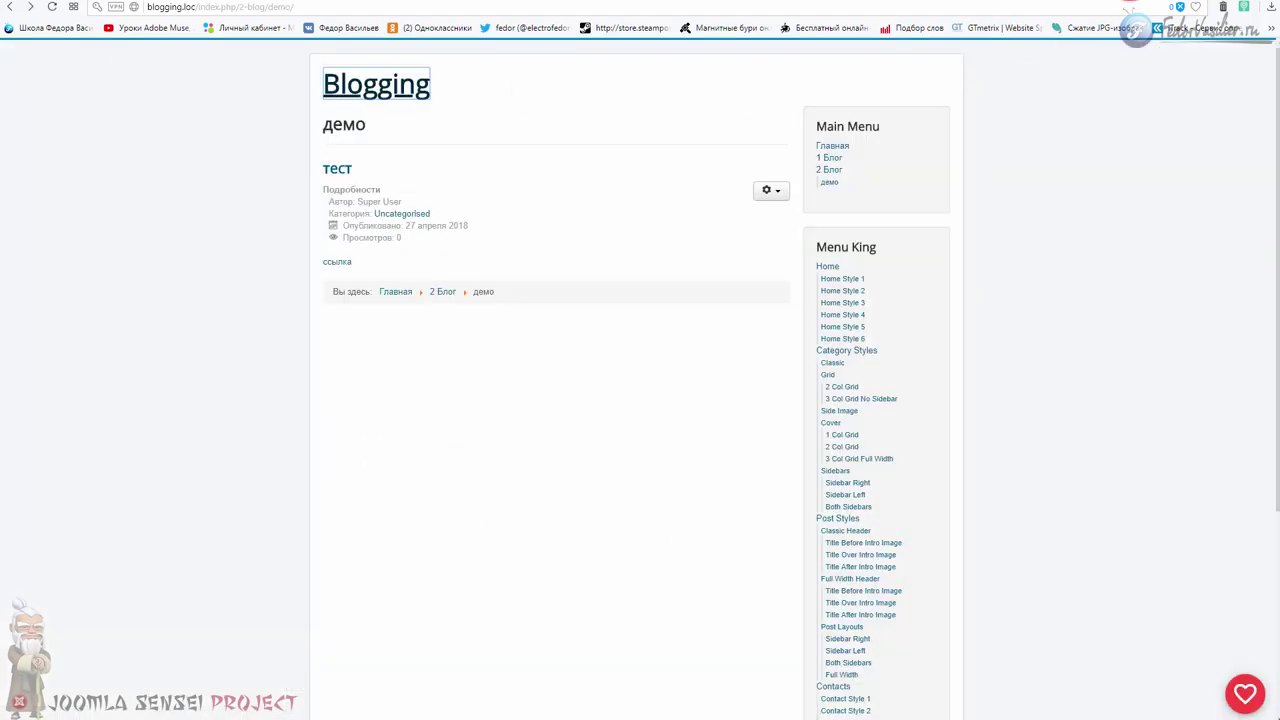
left_click(57, 12)
Expand and collapse the floating button on the demo page repeatedly to examine its menu items and icon rotation
left_click(1229, 700)
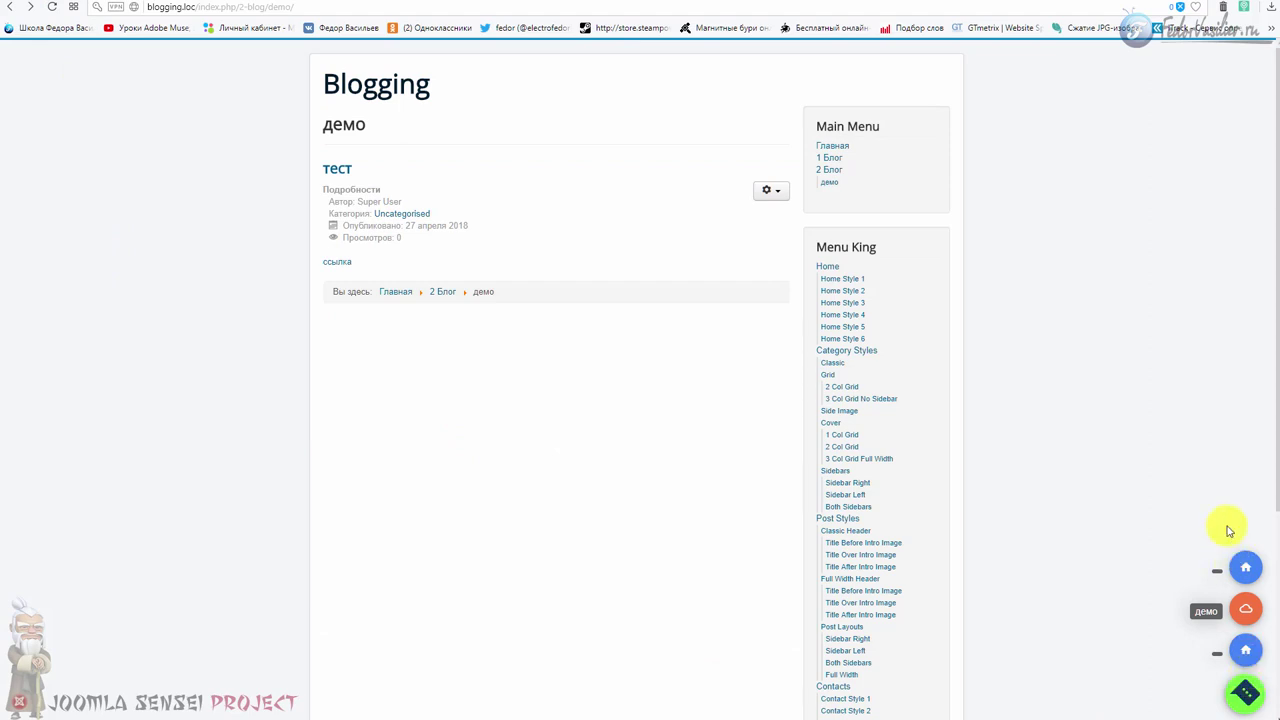
left_click(1245, 612)
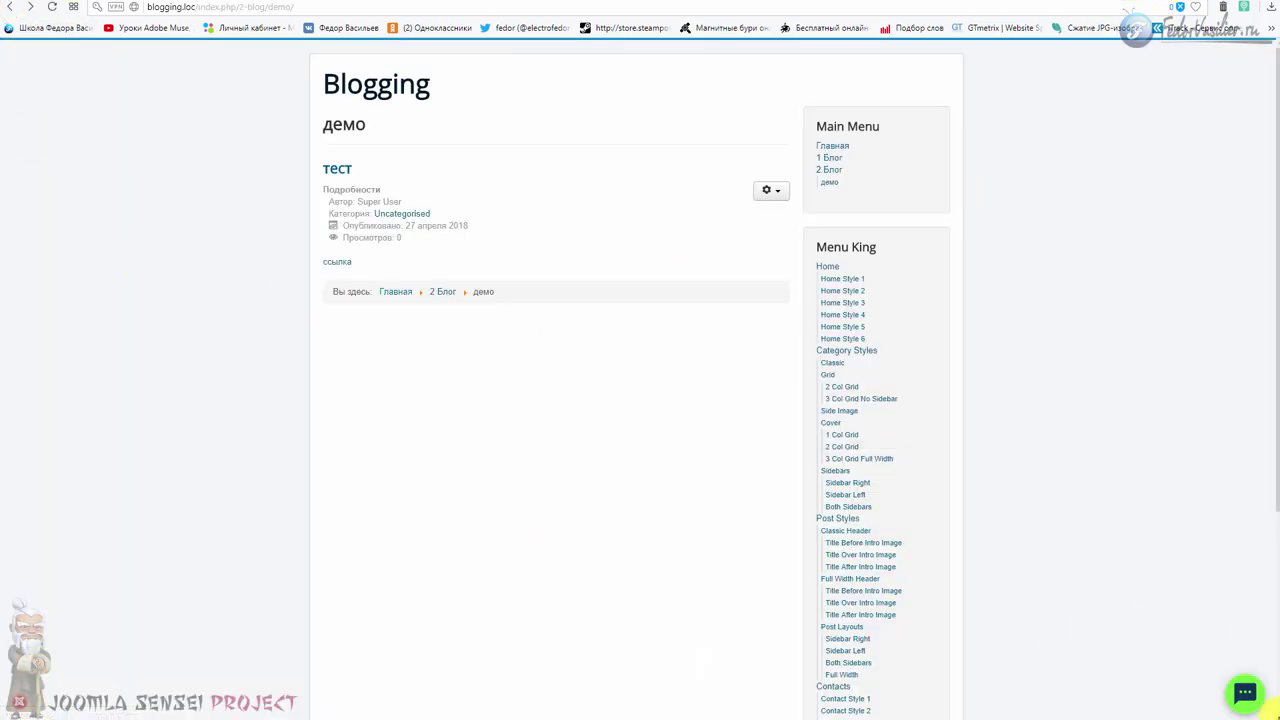
left_click(1245, 692)
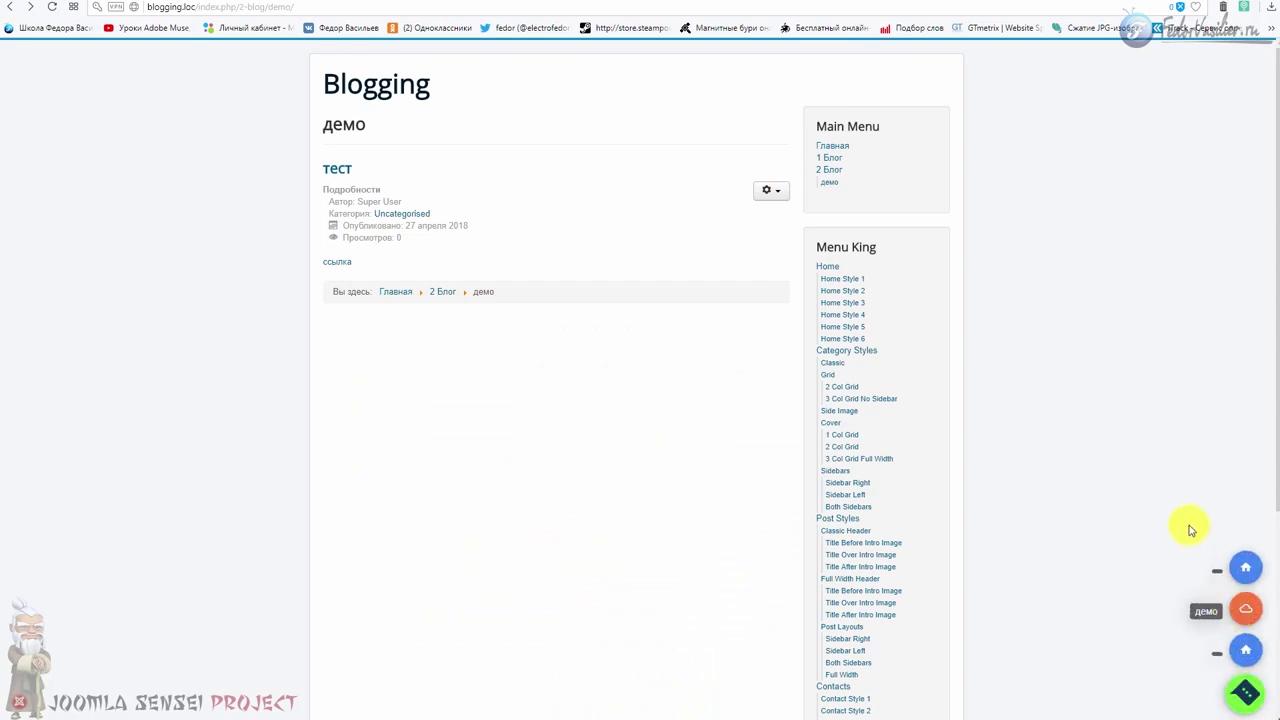
left_click(1244, 700)
left_click(1244, 700)
left_click(1244, 700)
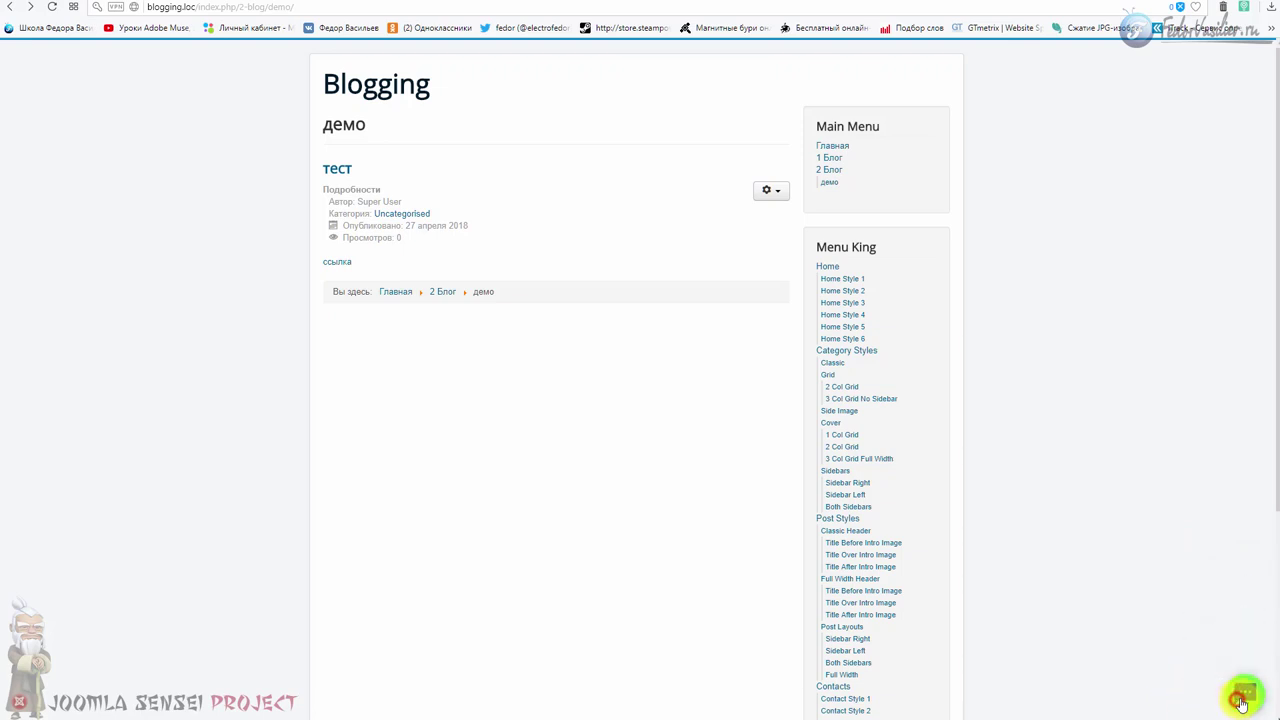
left_click(1240, 702)
left_click(1244, 700)
left_click(1244, 700)
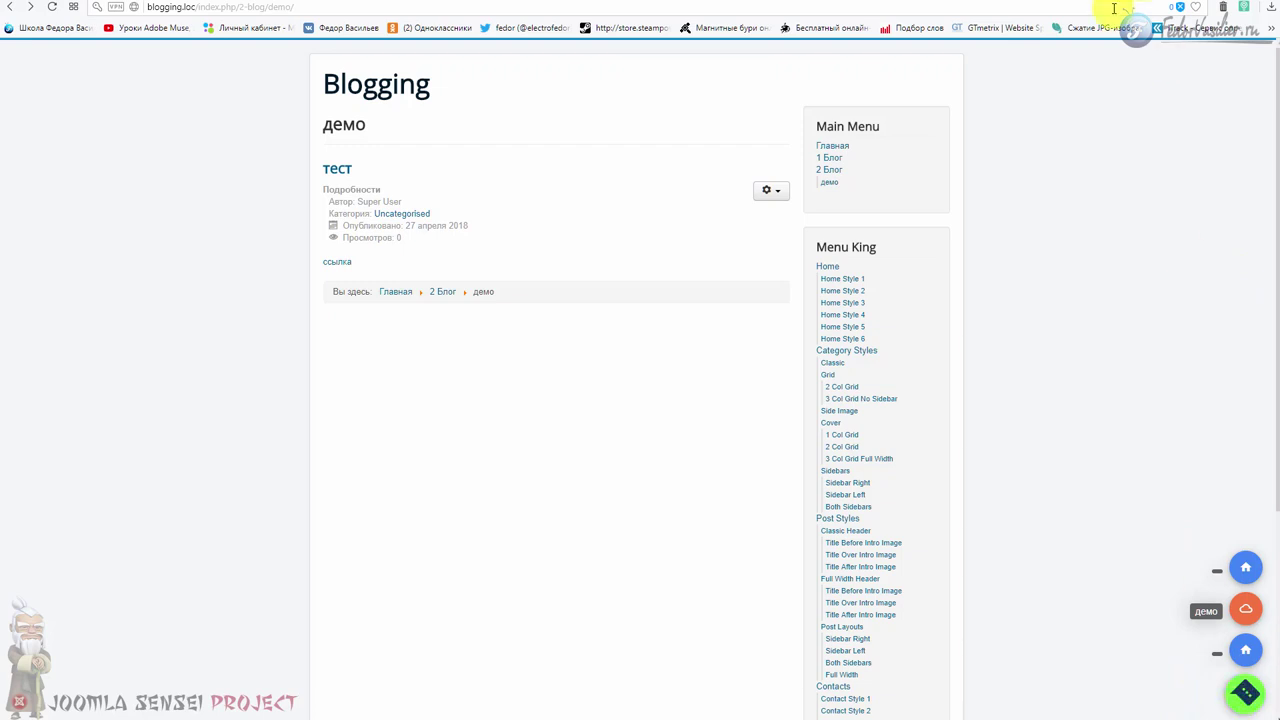
Return to the module settings and disable rotation of the main button
left_click(1083, 5)
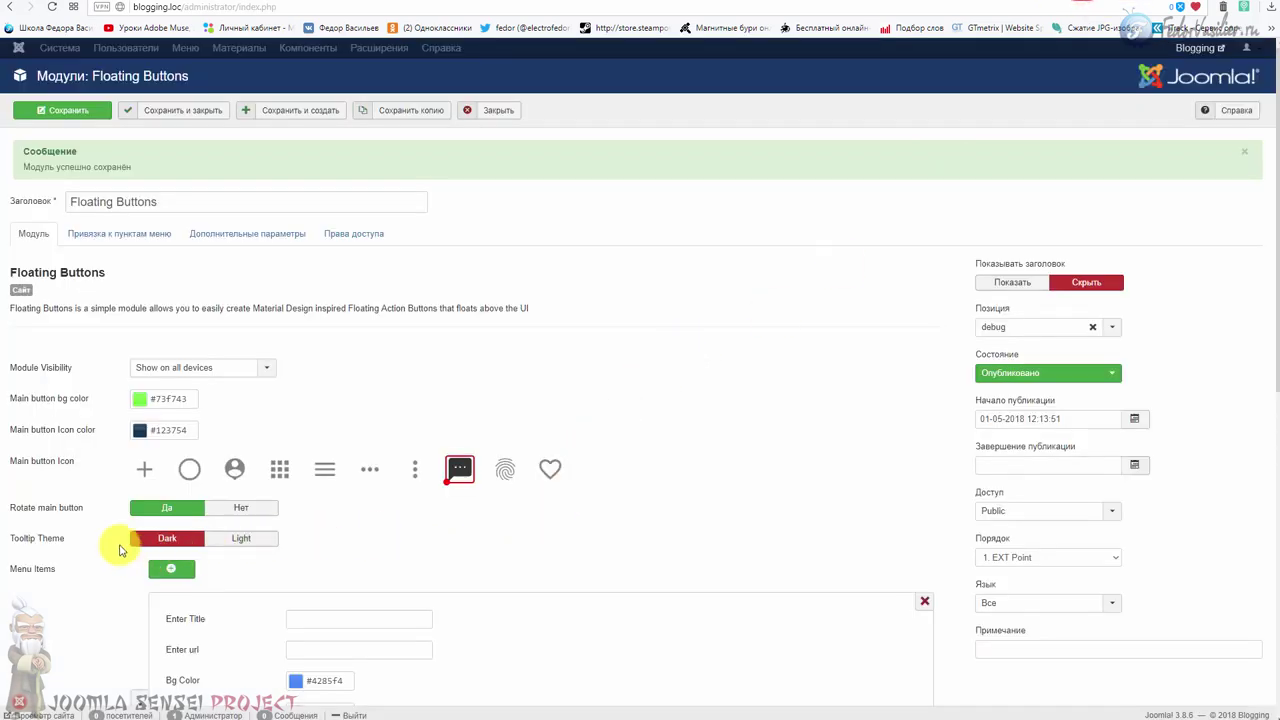
left_click(236, 513)
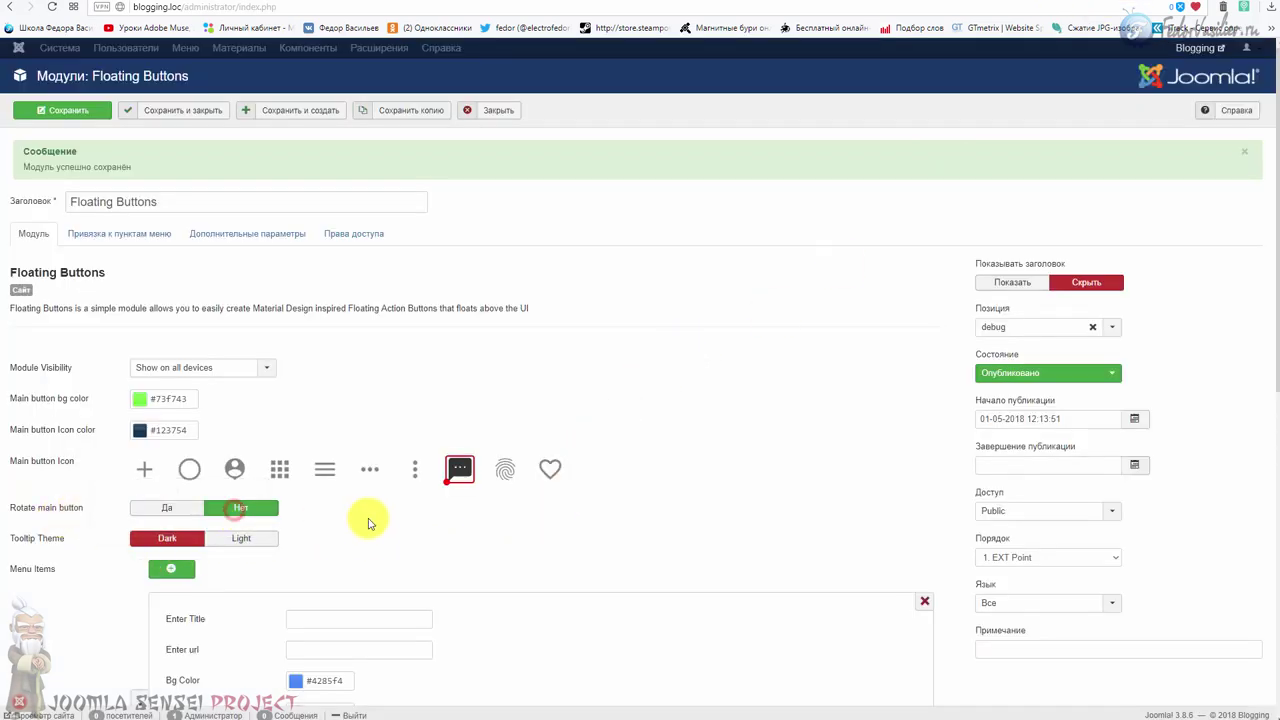